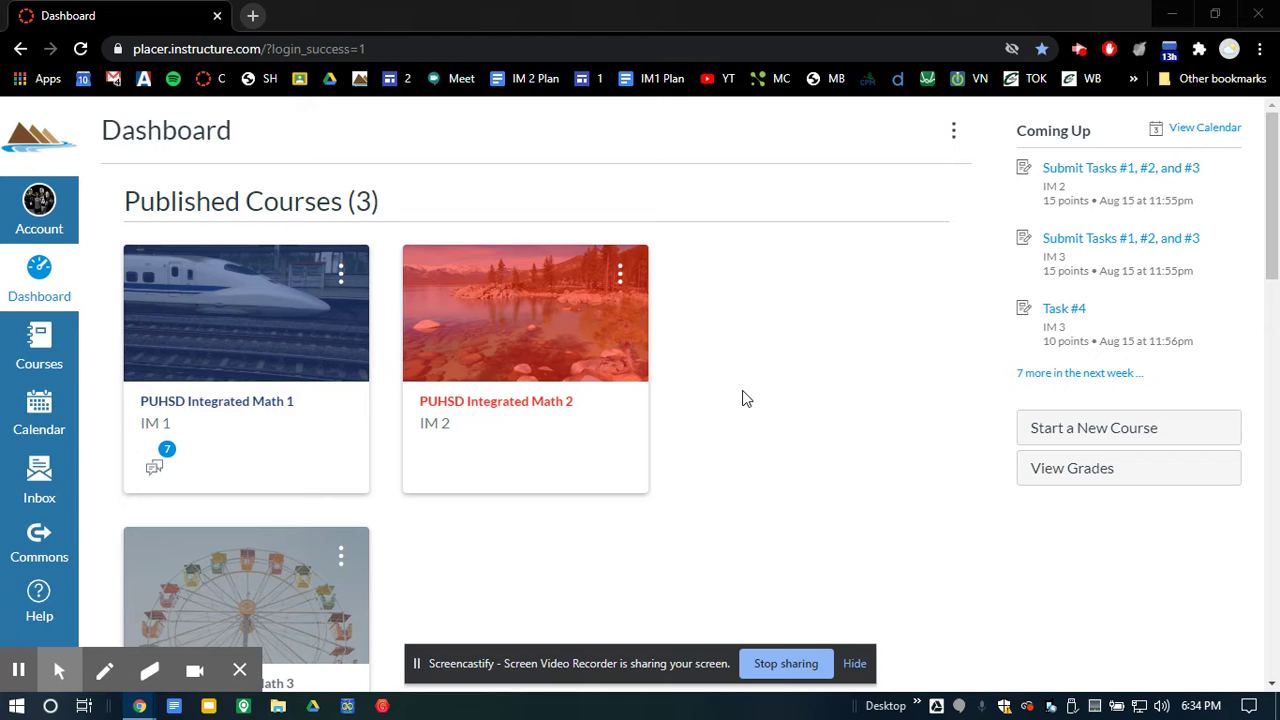
Examine the published and unpublished course cards on the dashboard
click(858, 664)
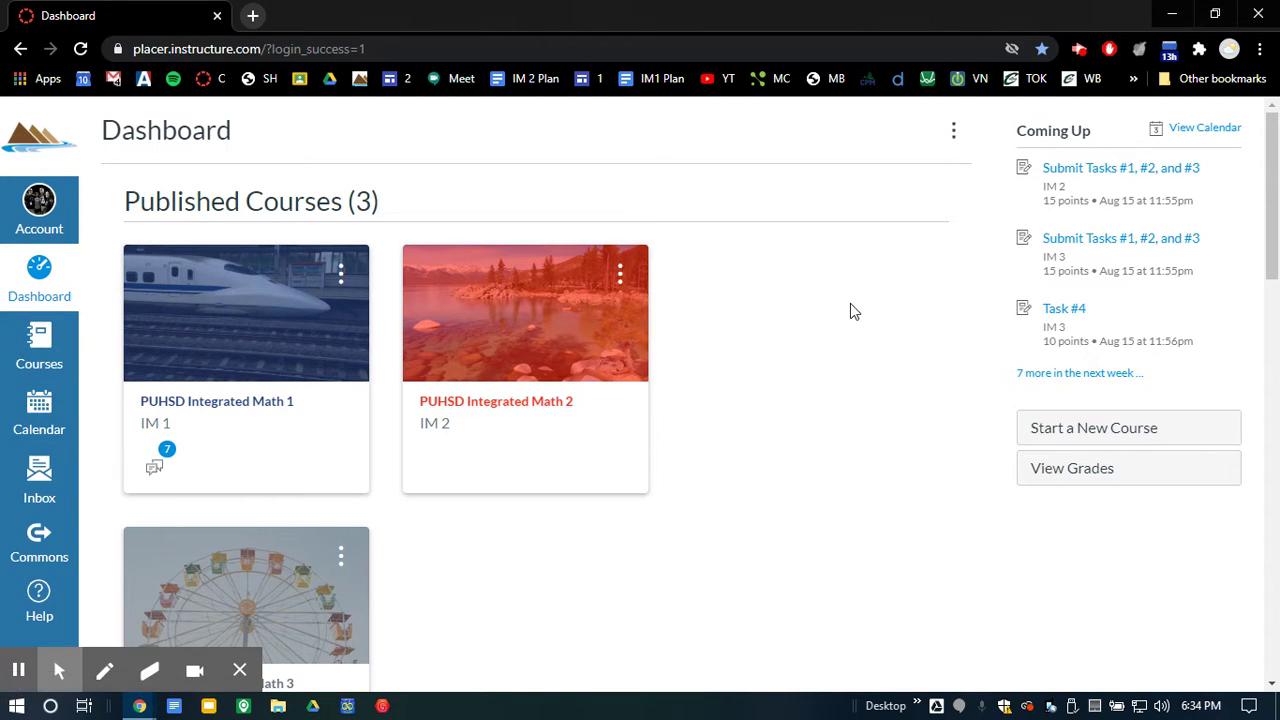
scroll(778, 391, down, 5)
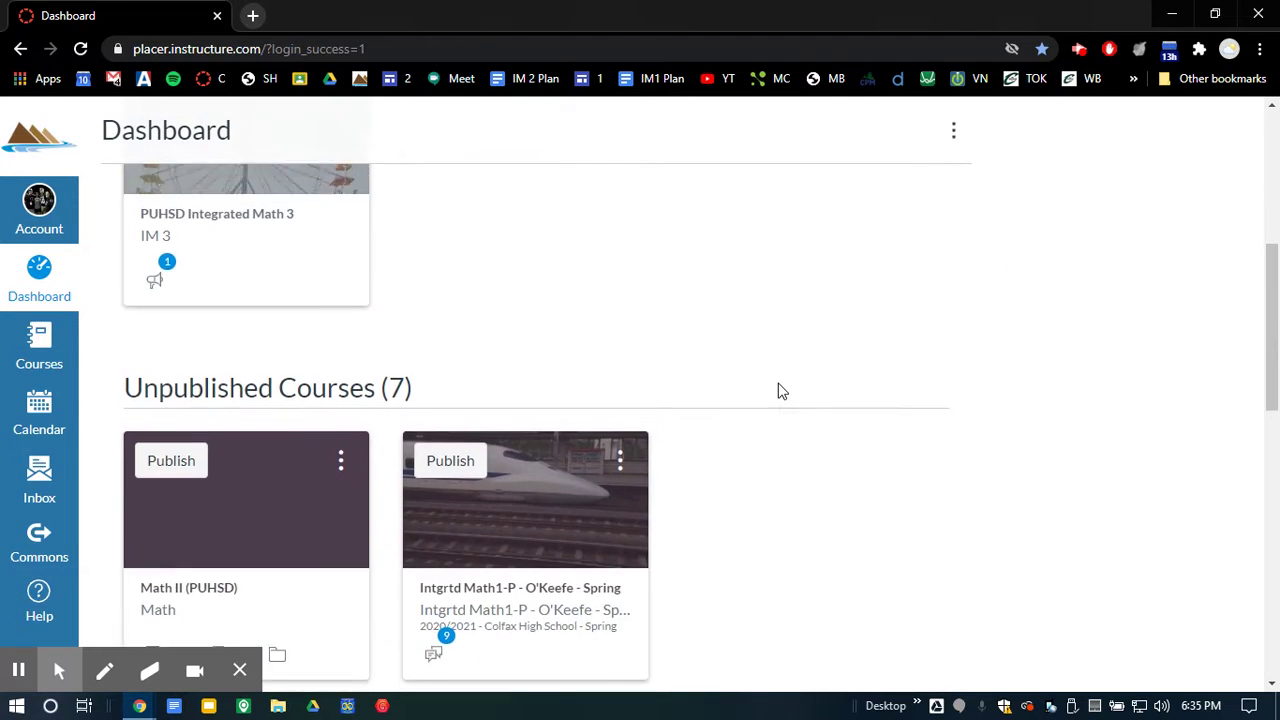
scroll(780, 391, down, 3)
scroll(710, 383, up, 7)
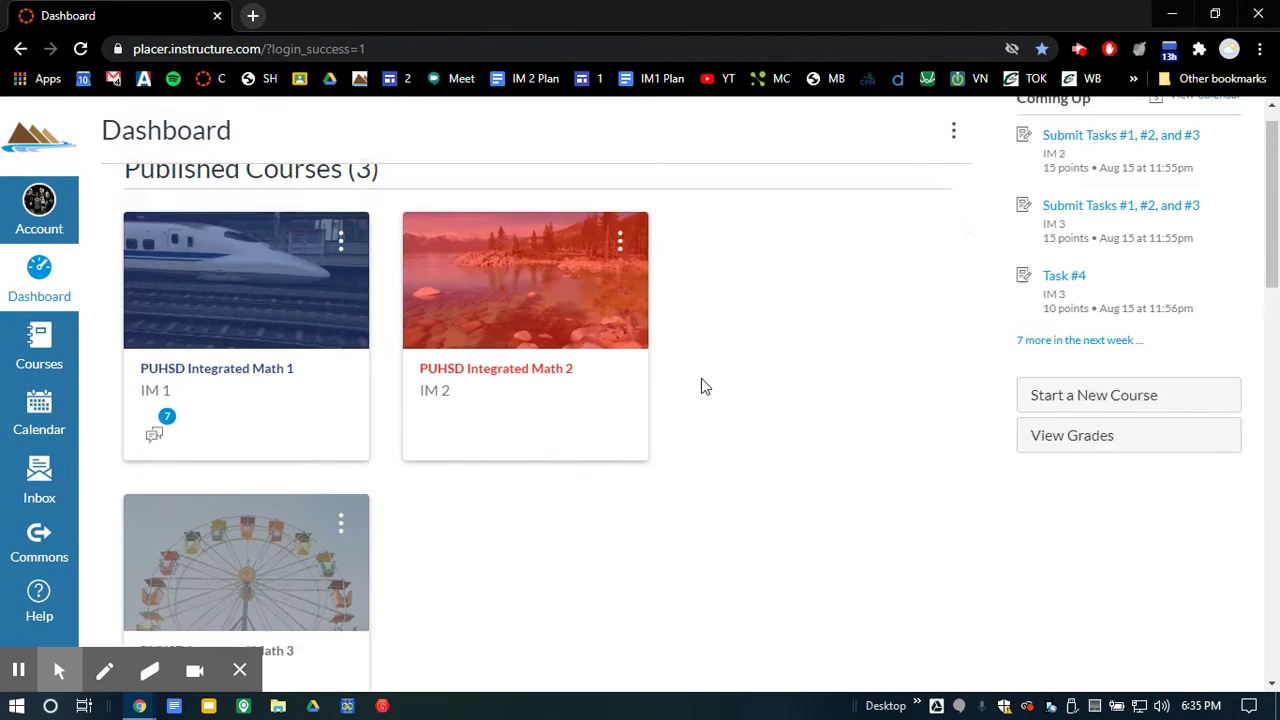
scroll(250, 243, down, 6)
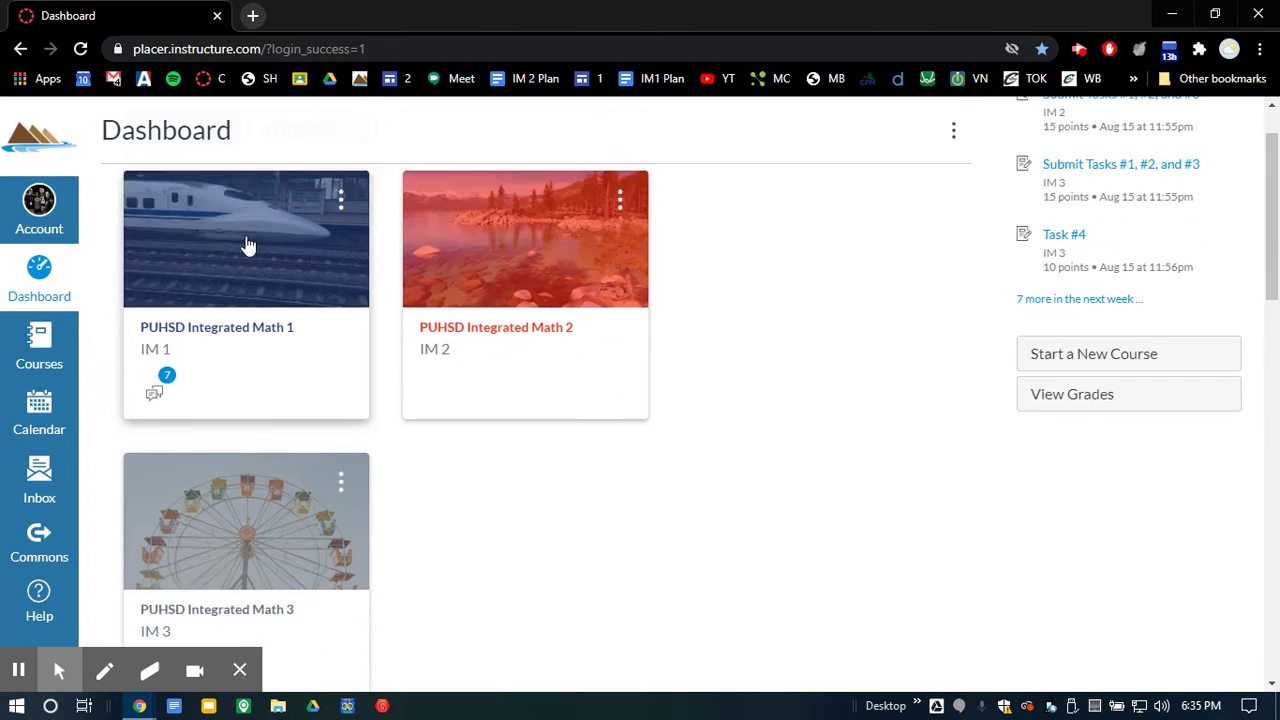
scroll(366, 318, up, 6)
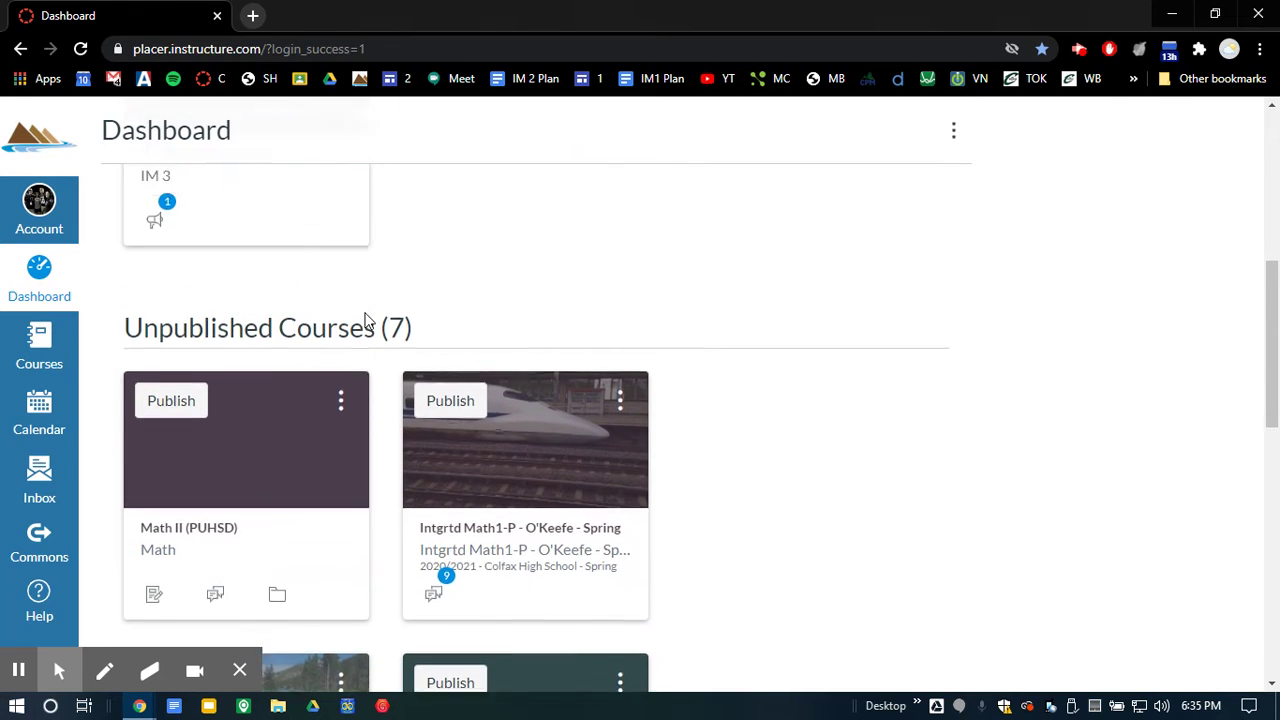
click(30, 278)
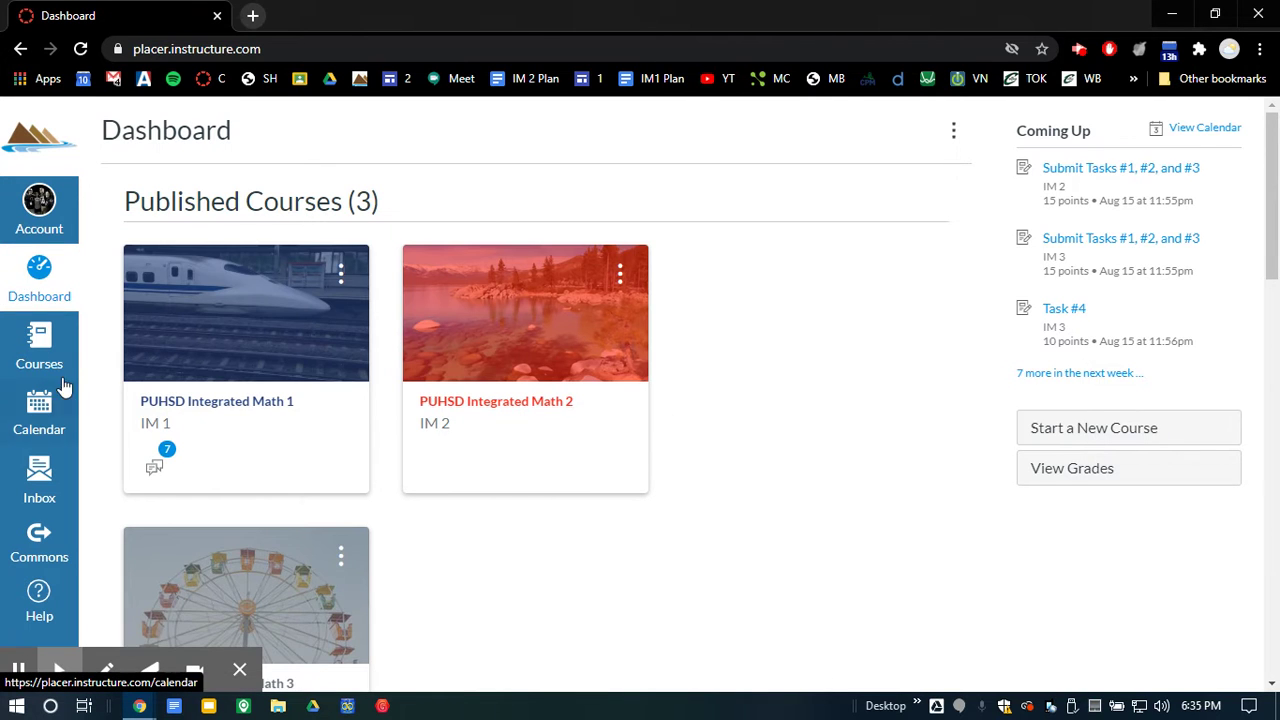
Open the unpublished Intgrtd Math1-P Spring course from the course list
click(49, 360)
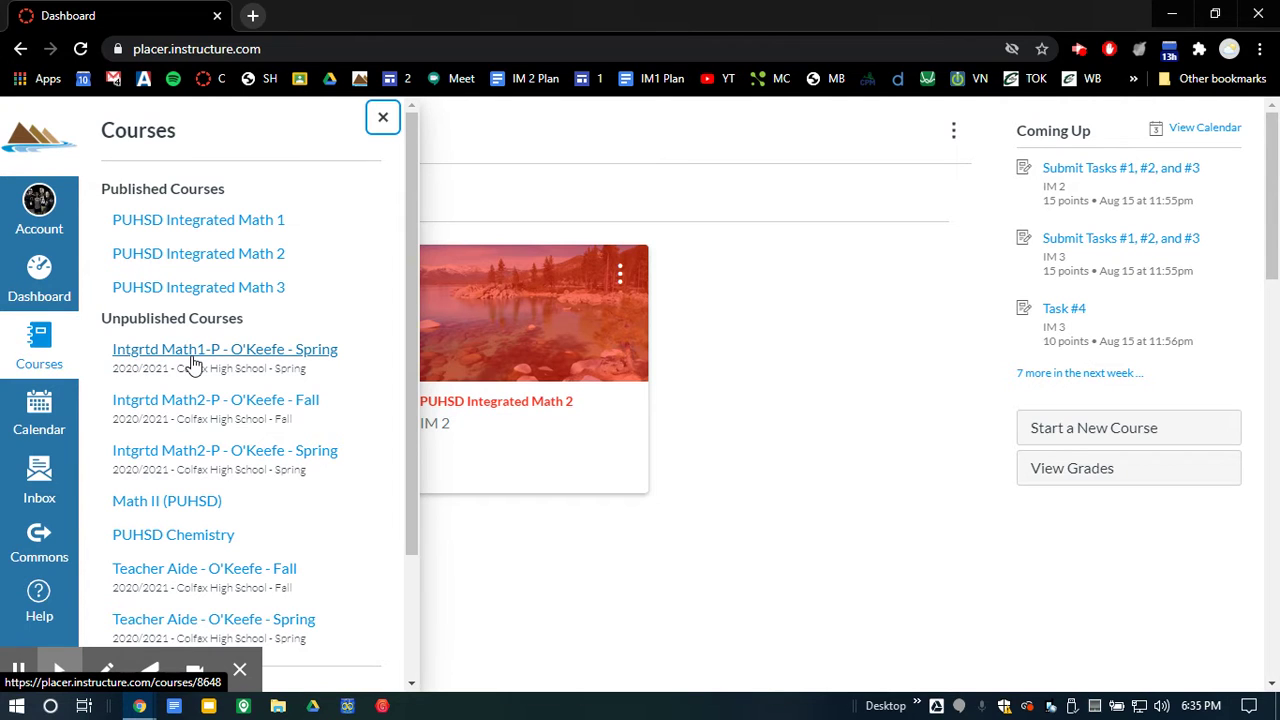
click(39, 343)
click(43, 342)
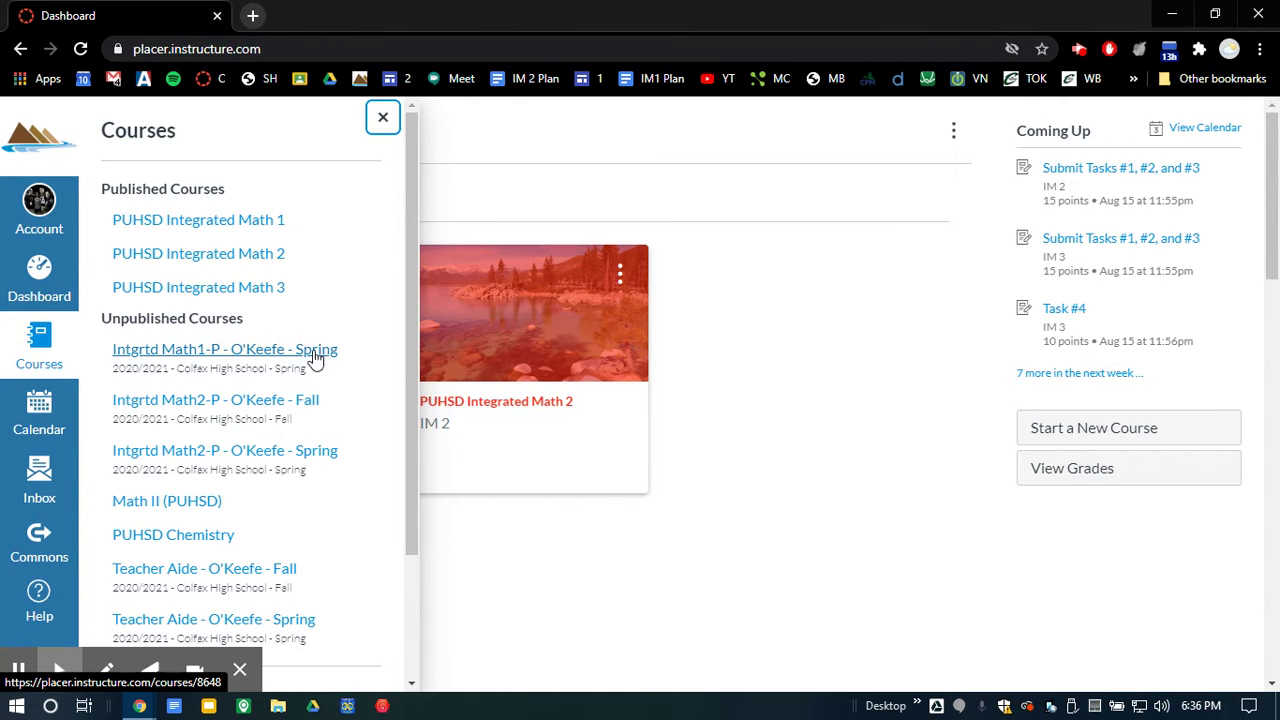
click(196, 358)
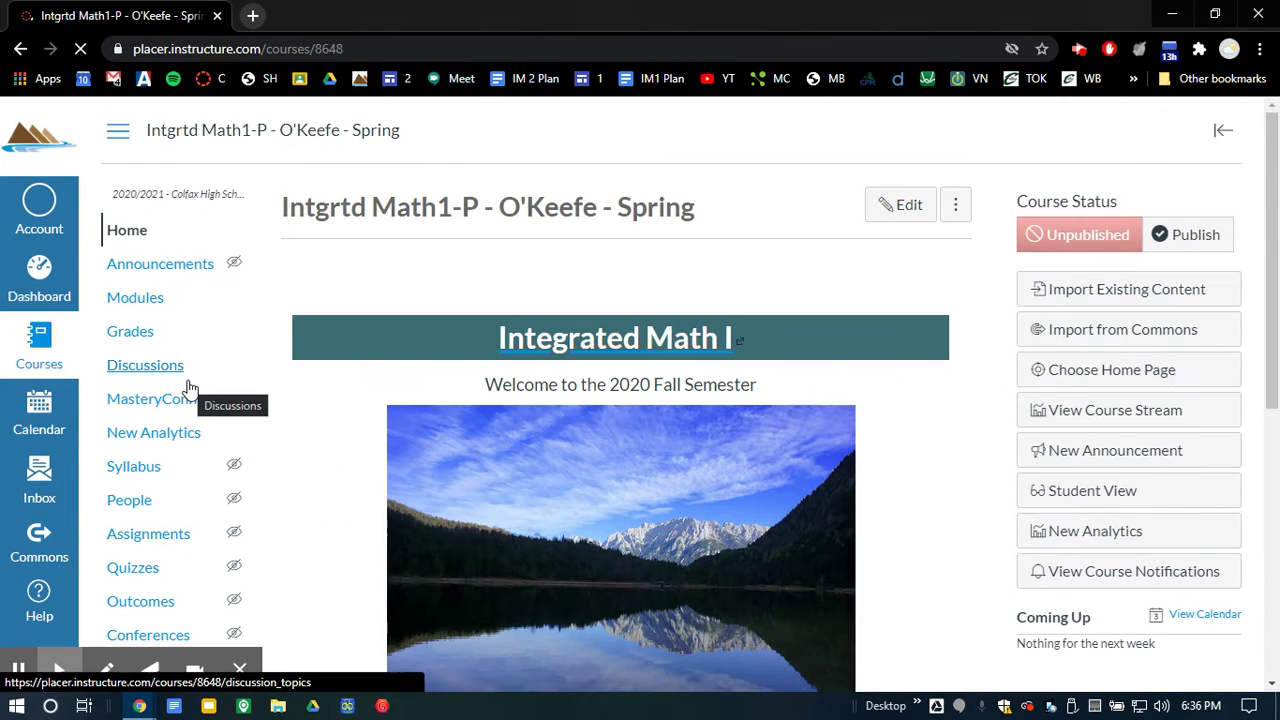
Review the Integrated Math I home page and open the course's Import from Commons page
scroll(407, 360, down, 5)
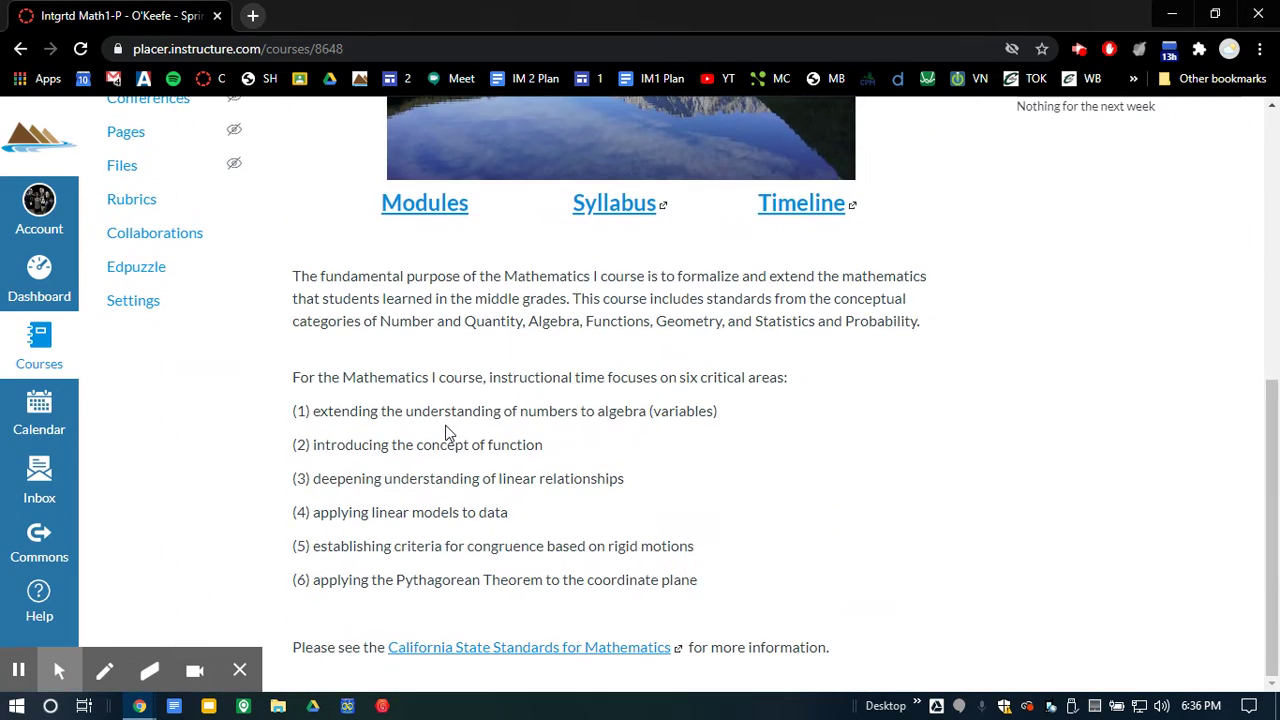
scroll(446, 433, up, 3)
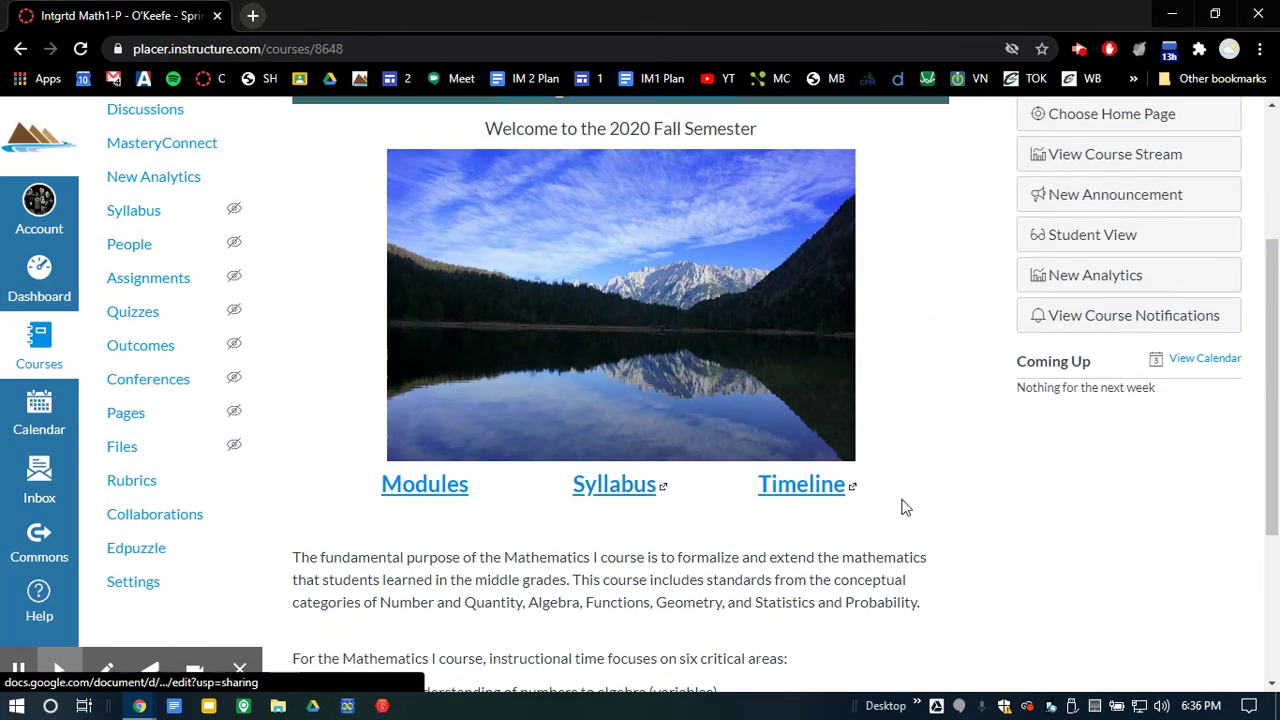
scroll(820, 515, down, 1)
scroll(700, 521, down, 2)
scroll(658, 522, up, 5)
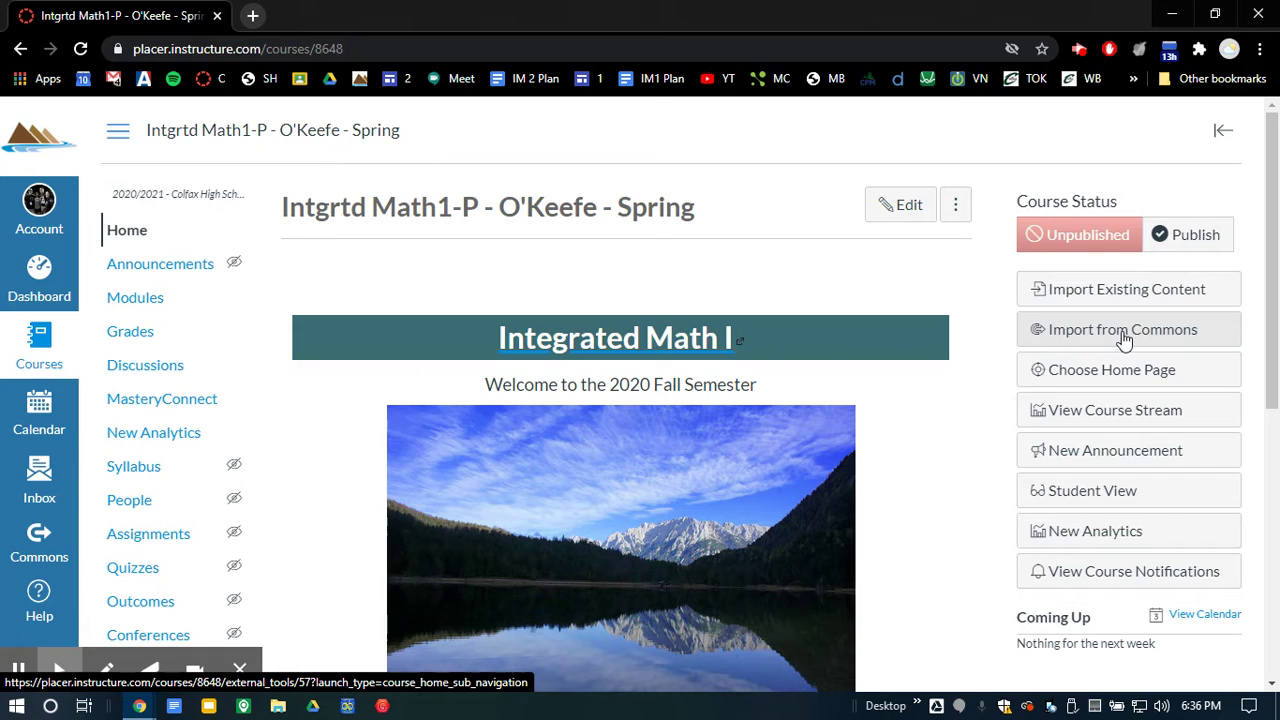
click(1035, 328)
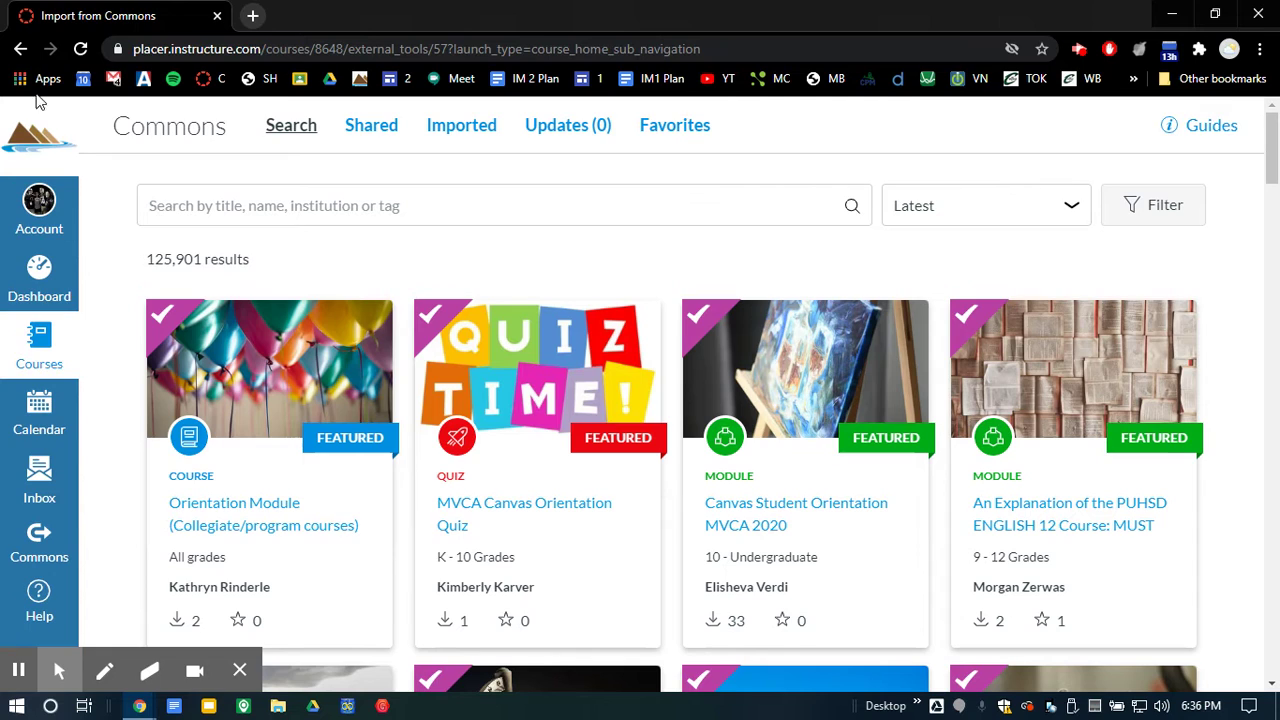
Browse the featured Commons resources and search for "puhsd integrated math 1"
scroll(503, 297, down, 8)
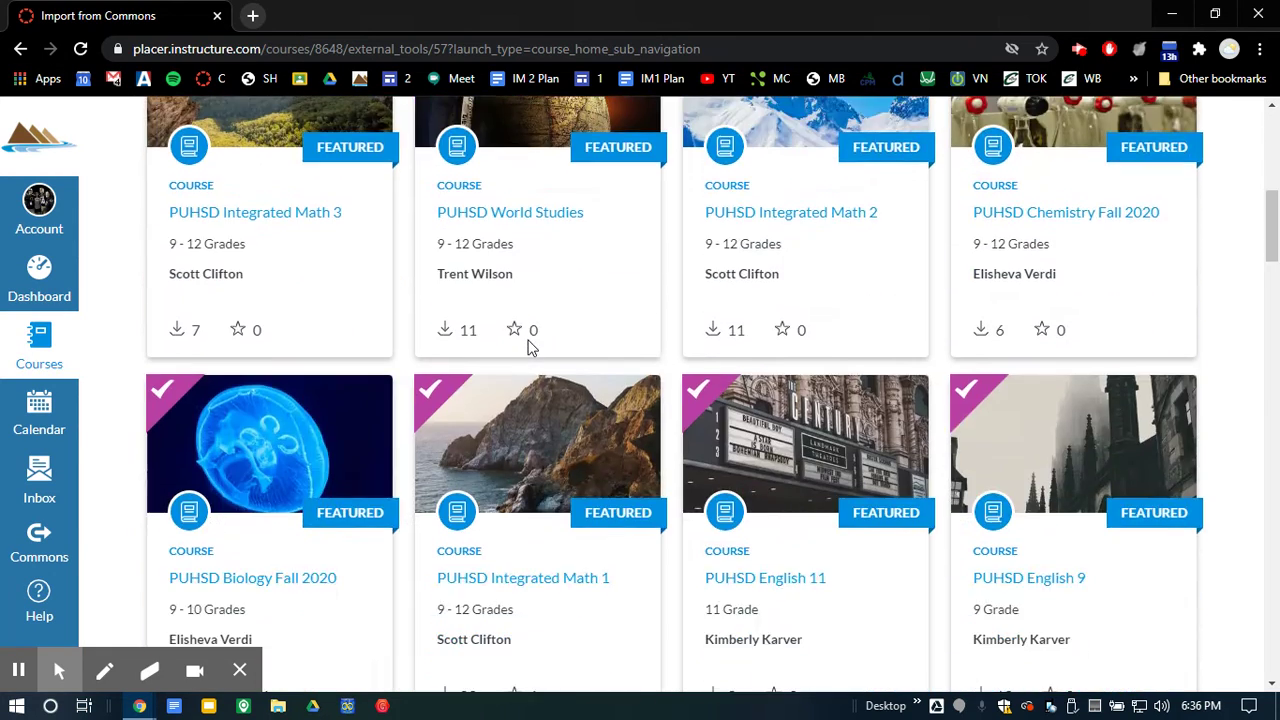
scroll(532, 354, down, 10)
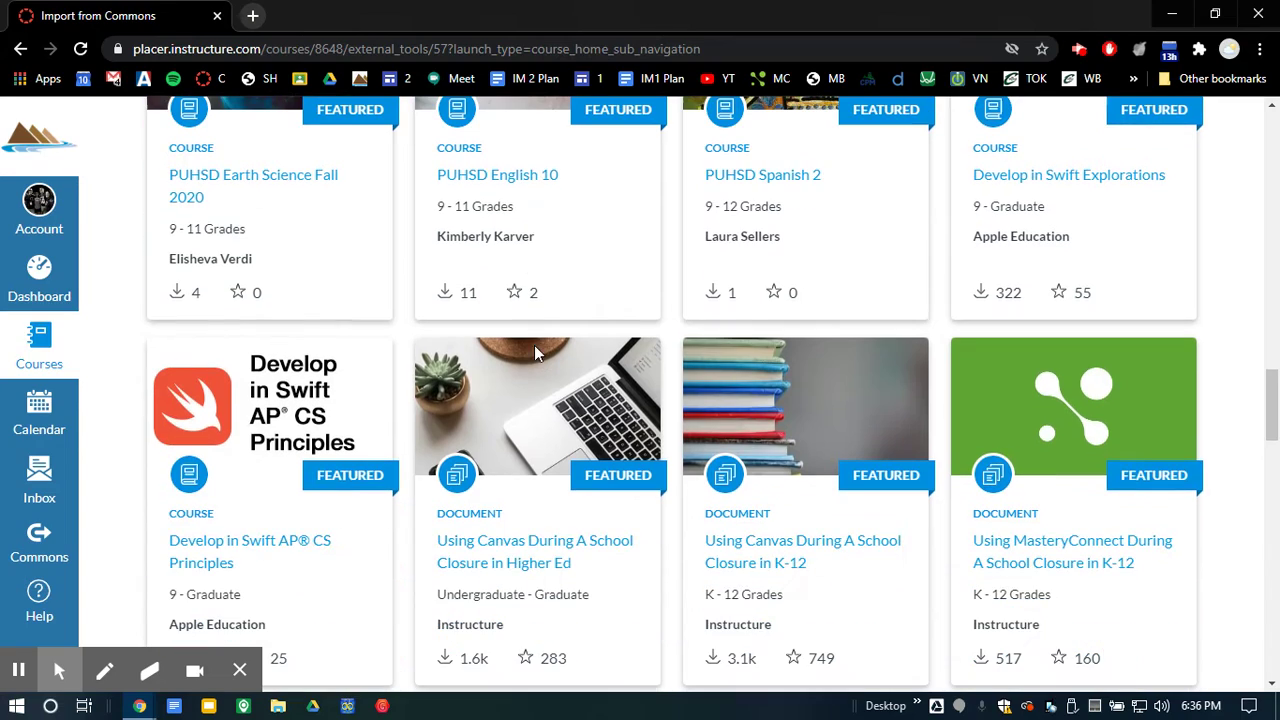
scroll(617, 490, up, 10)
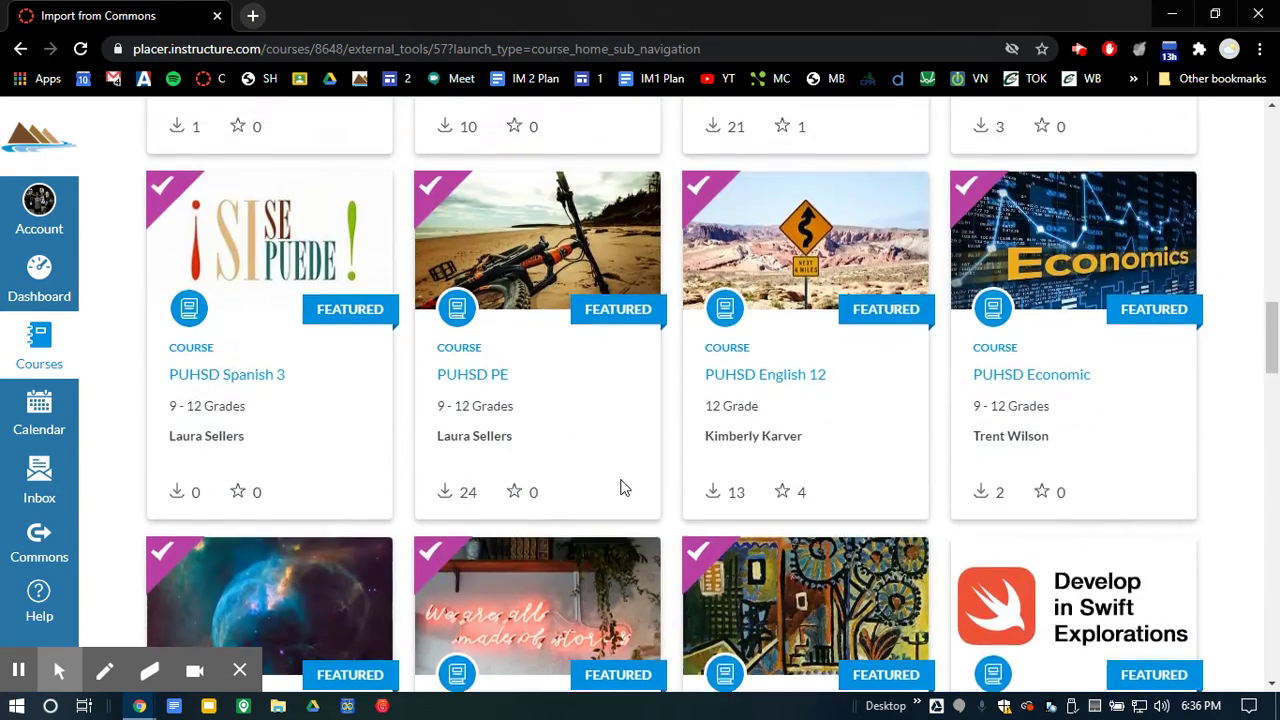
scroll(632, 472, up, 6)
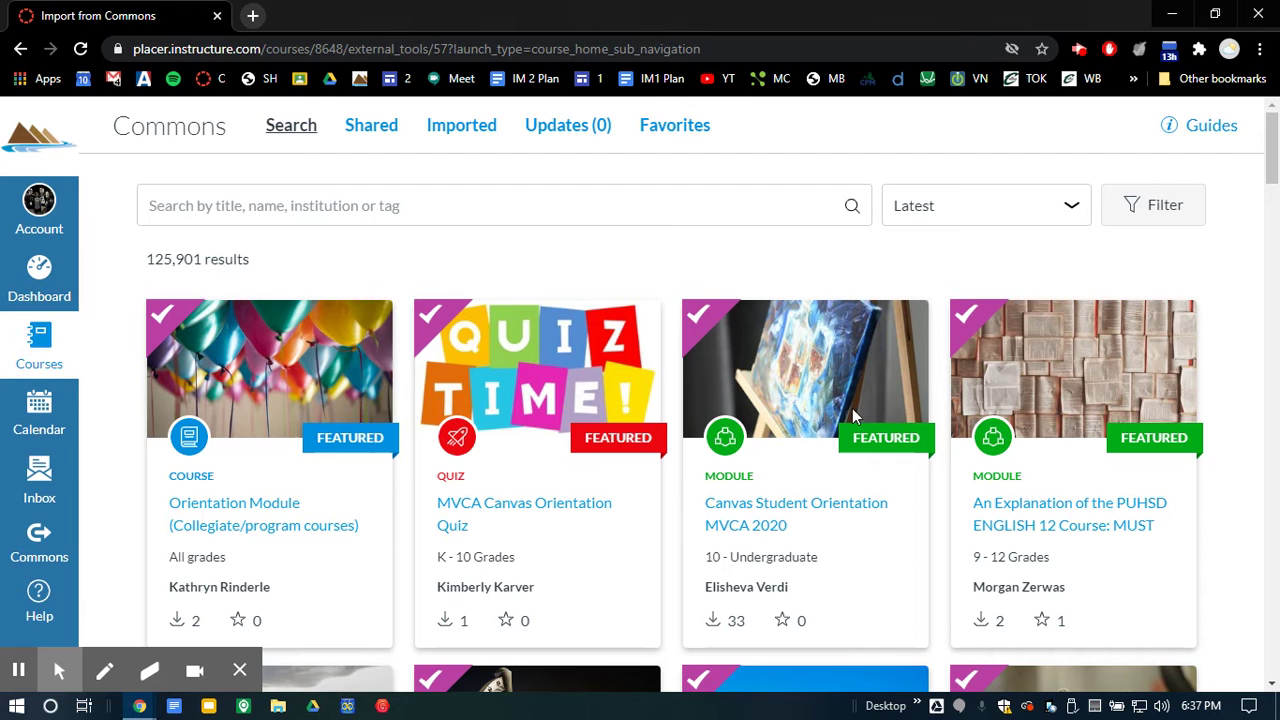
scroll(857, 430, down, 5)
scroll(857, 430, up, 5)
click(200, 206)
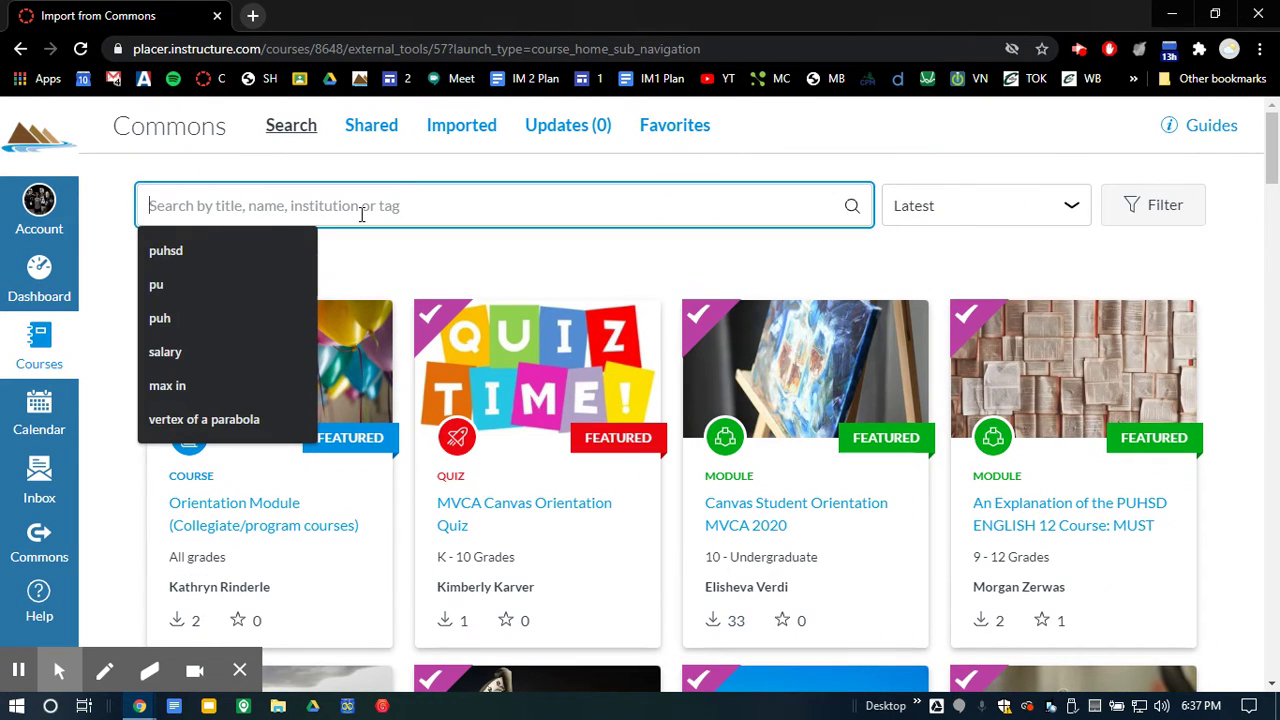
text(puhsd integrated math 1)
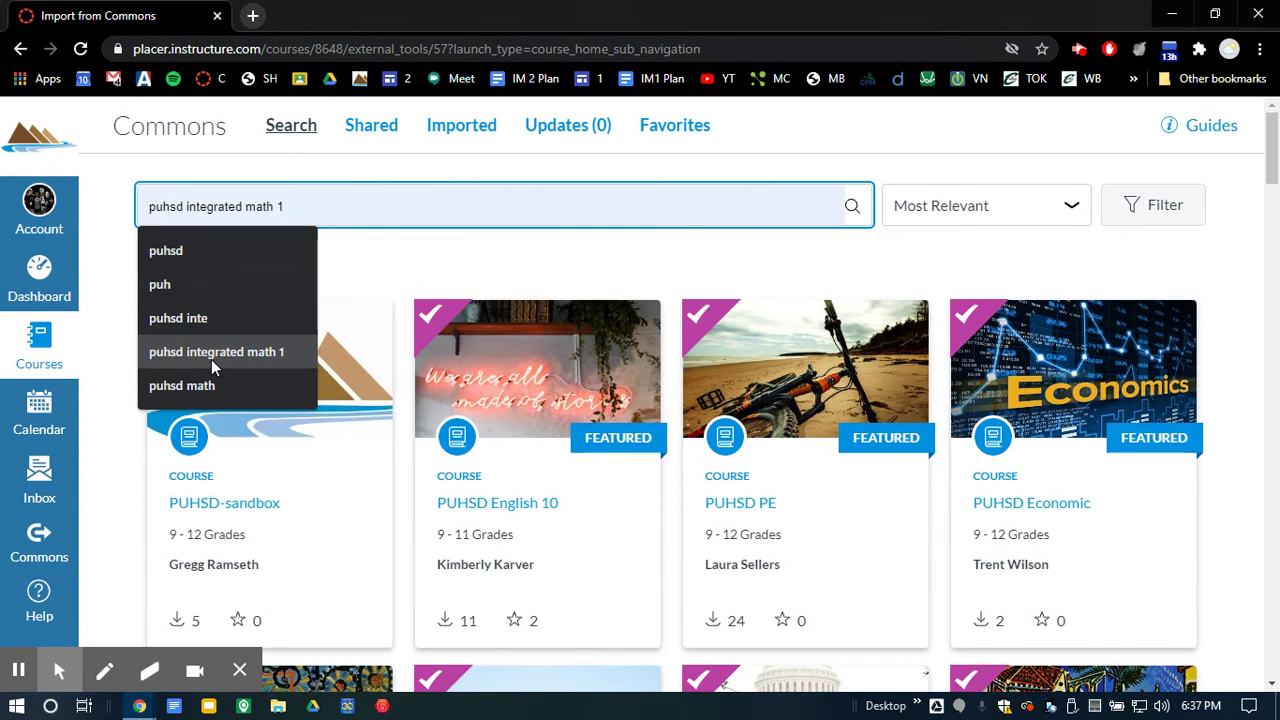
click(211, 359)
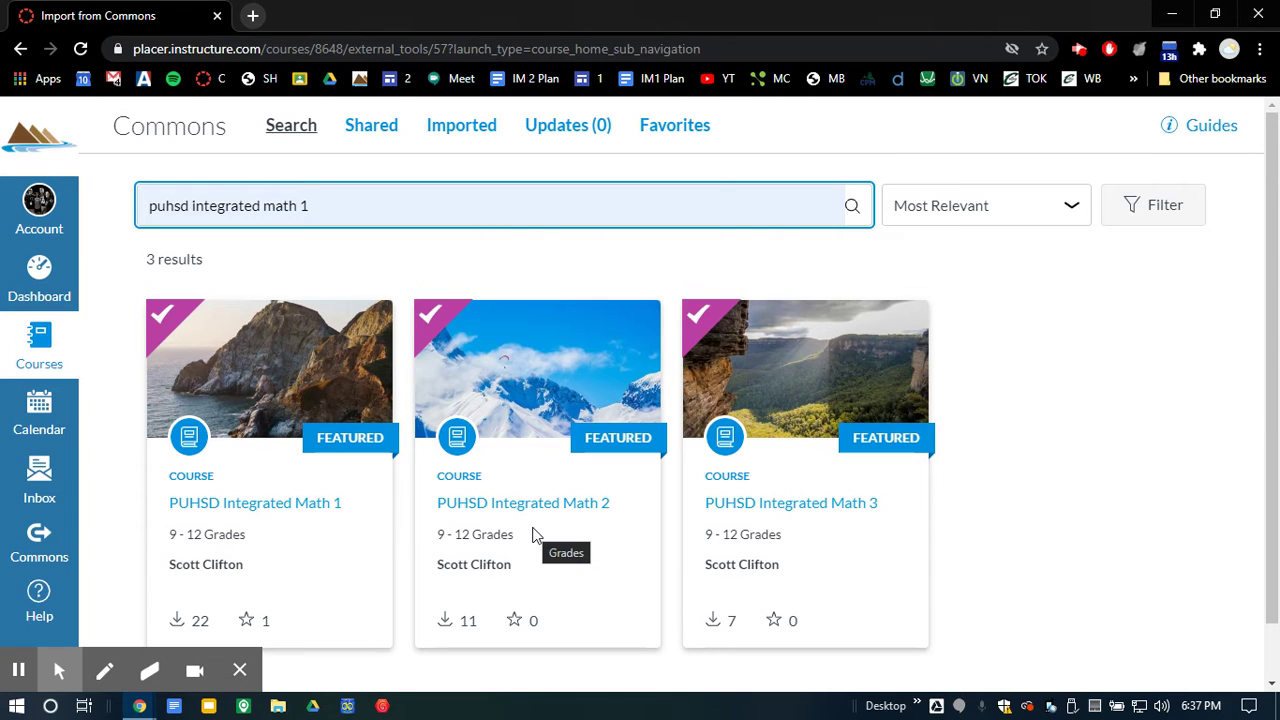
Open the PUHSD Integrated Math 1 course resource and check its preview
click(305, 513)
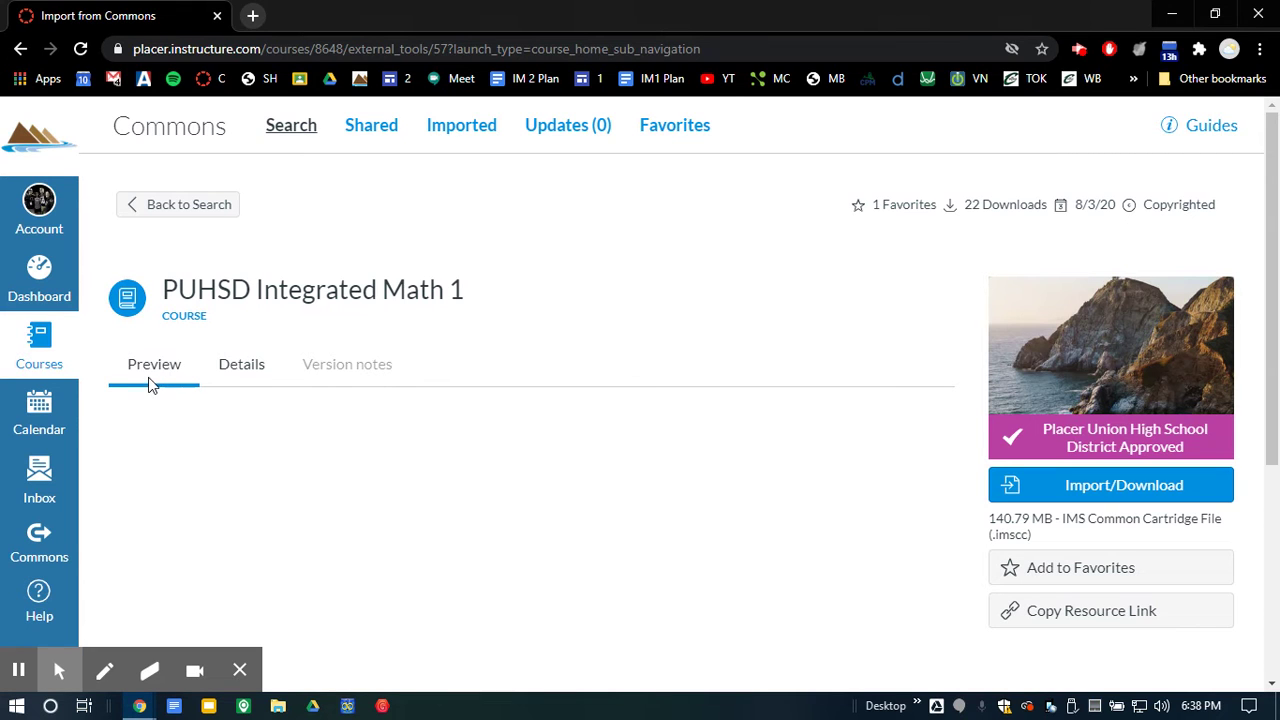
scroll(151, 380, down, 3)
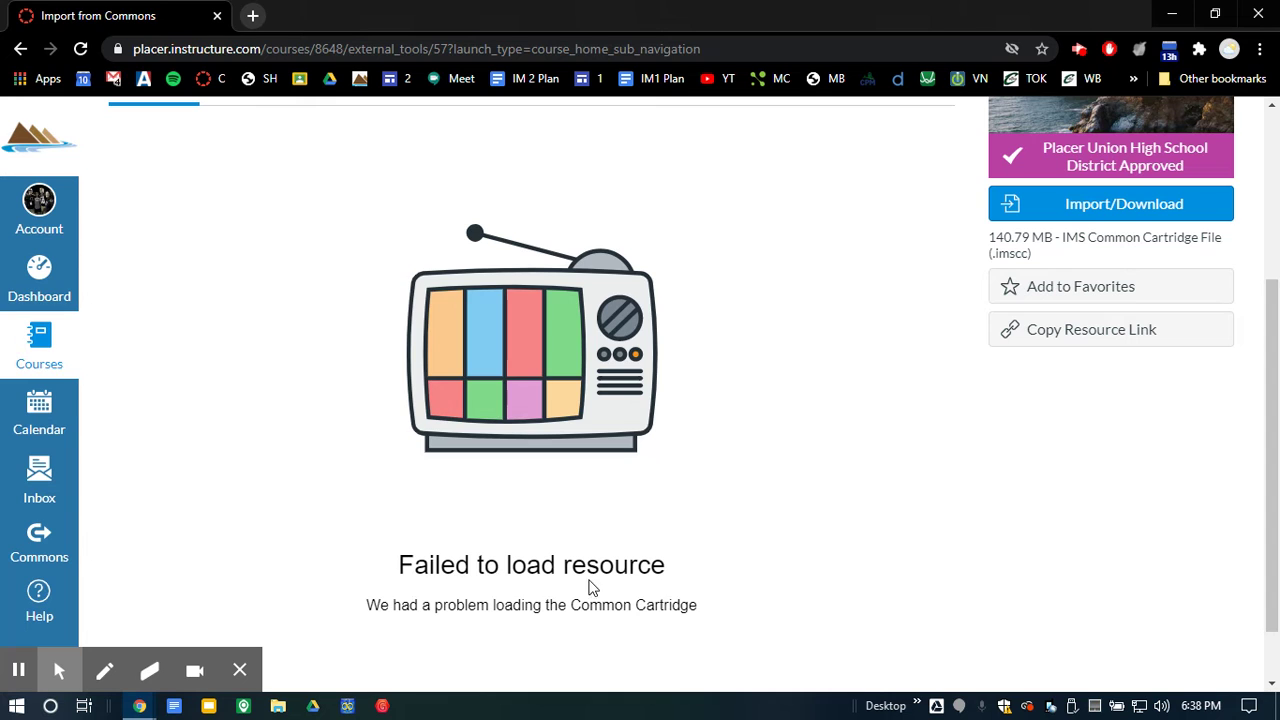
scroll(580, 585, up, 3)
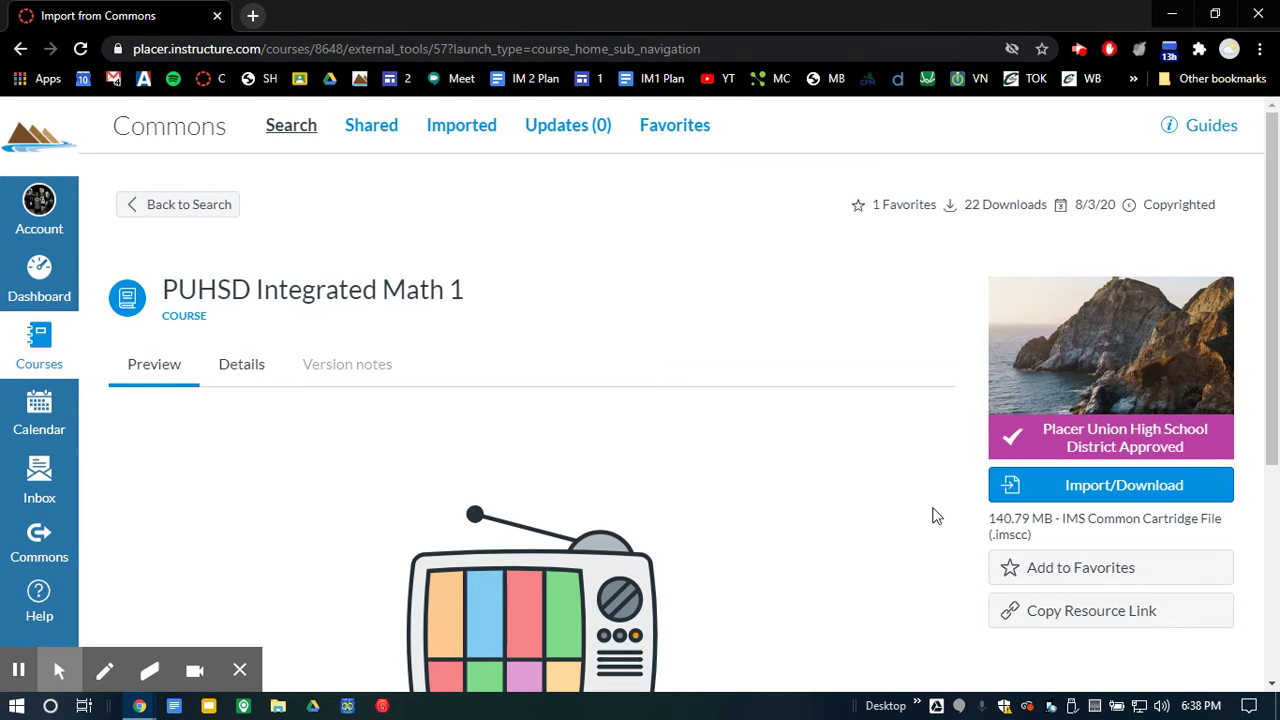
Choose the Intgrtd Math1-P Spring course as the import destination for PUHSD Integrated Math 1, but close the import options without importing
click(1108, 489)
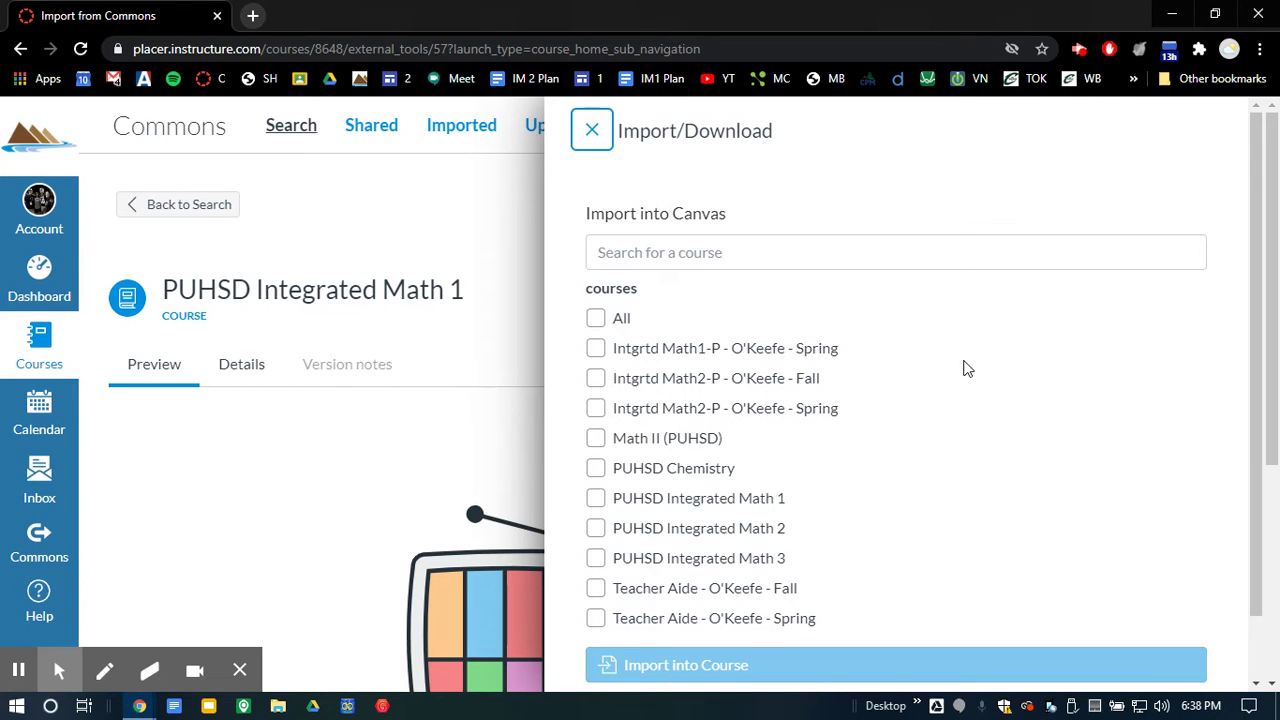
click(595, 350)
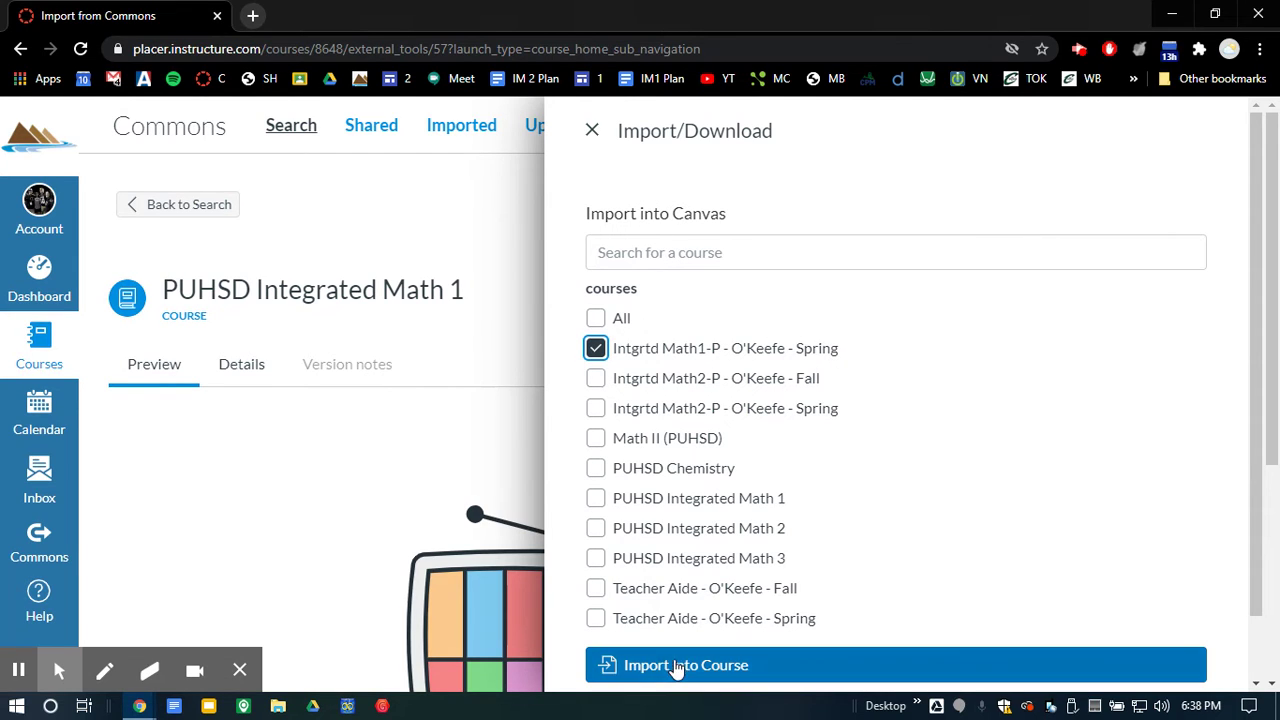
click(594, 133)
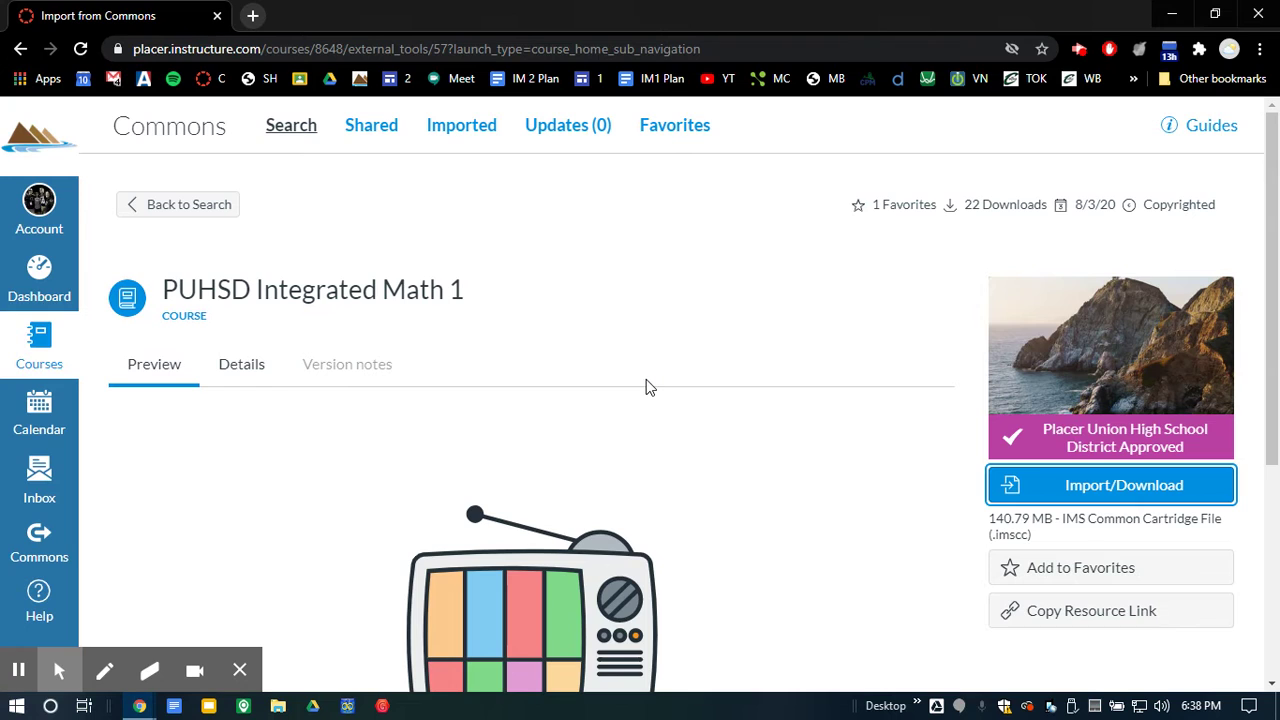
Return to the dashboard, open the unpublished Intgrtd Math1-P Spring course and look over its home page
click(37, 348)
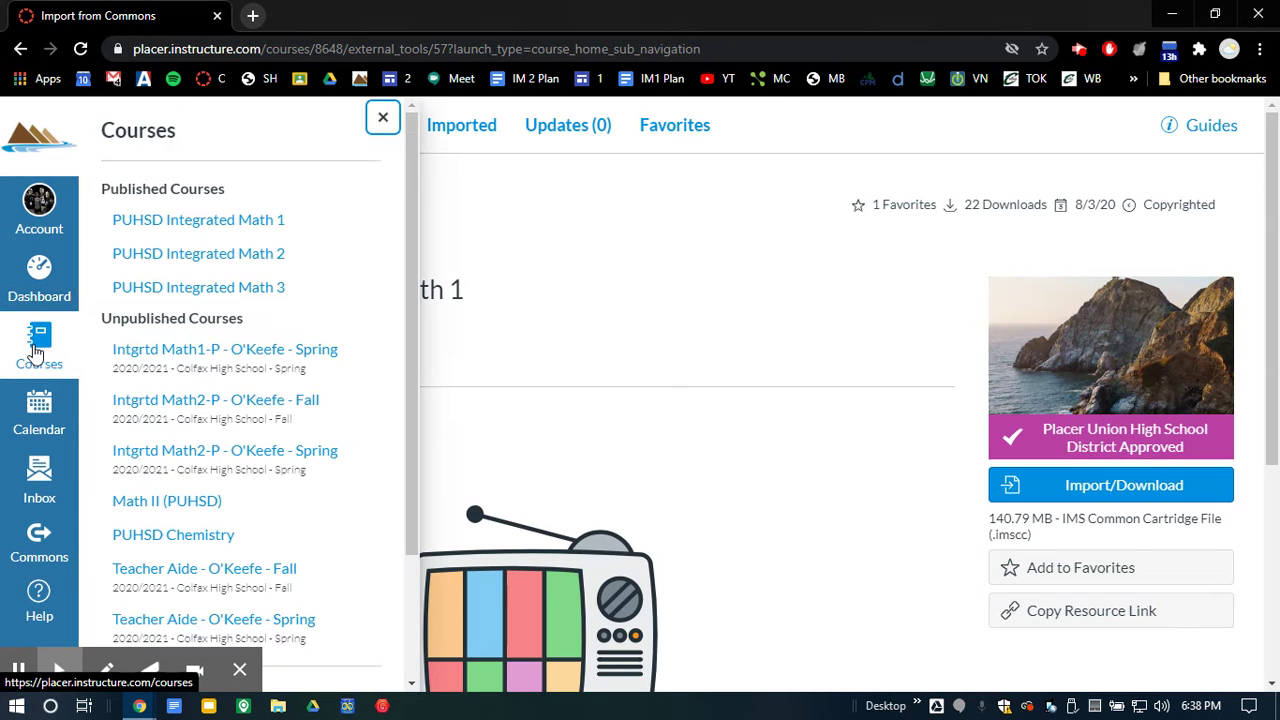
click(40, 280)
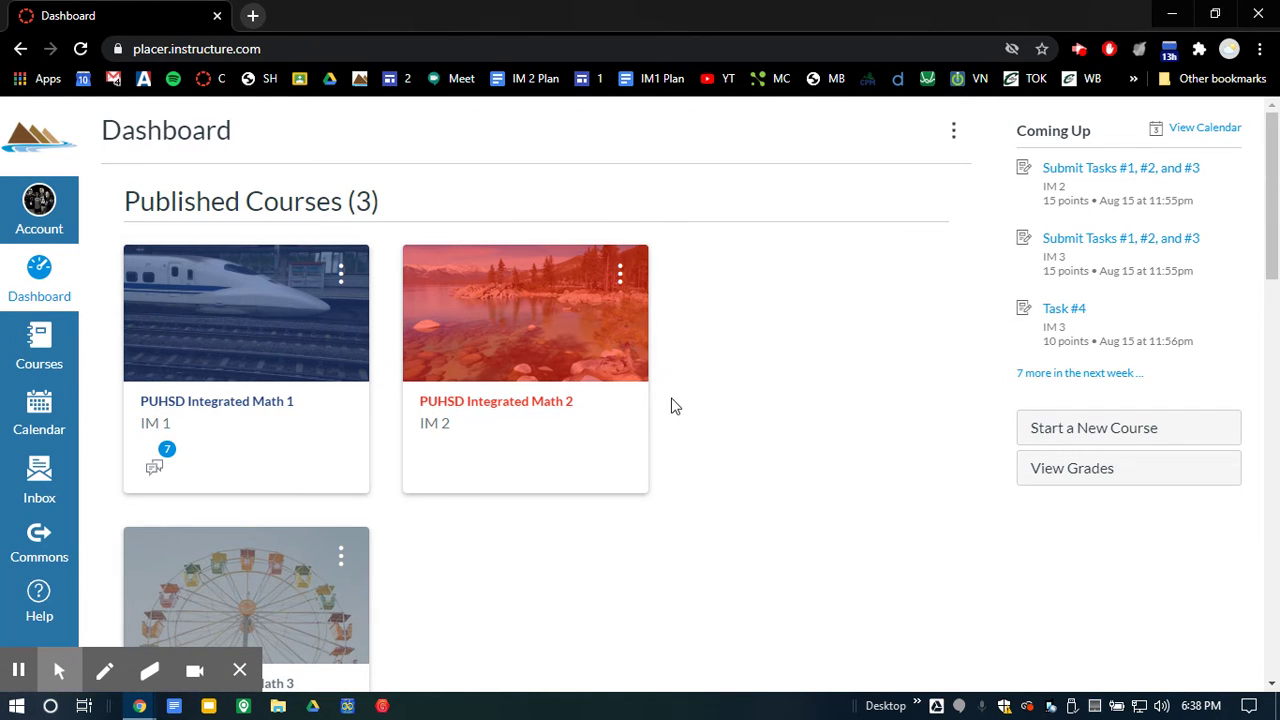
scroll(434, 366, down, 3)
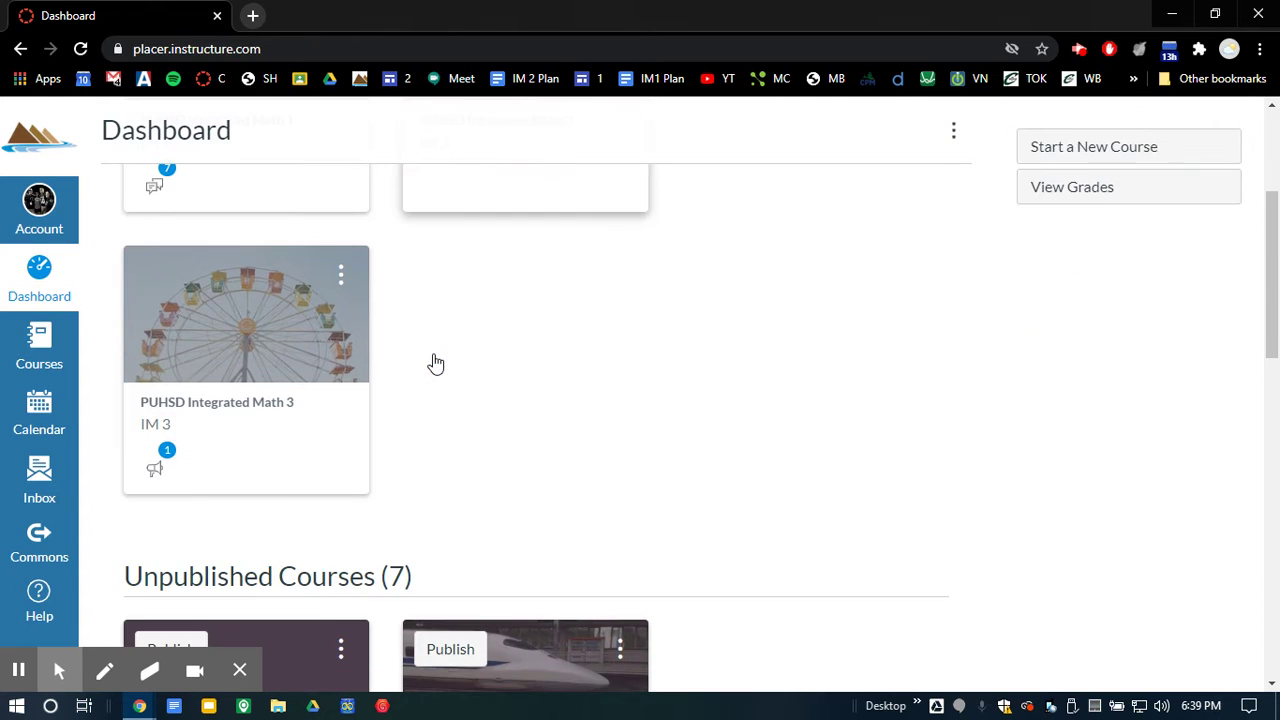
scroll(305, 408, up, 2)
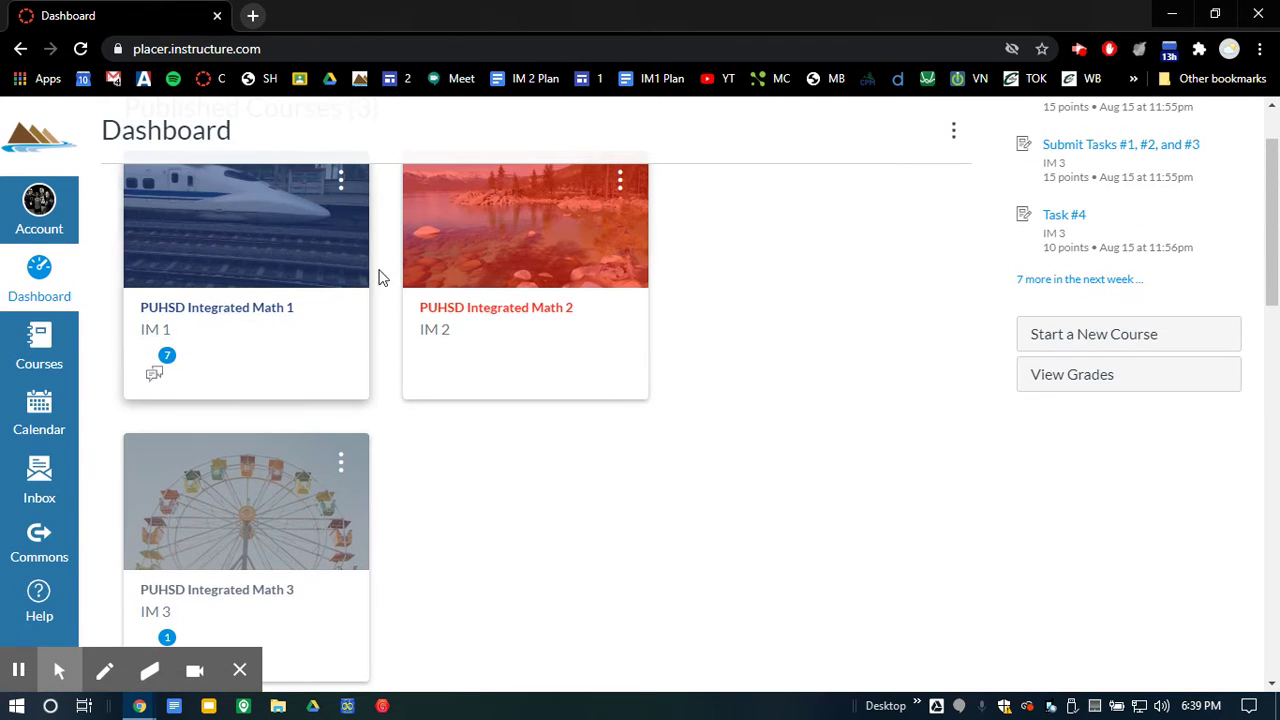
scroll(450, 330, down, 1)
scroll(450, 330, down, 5)
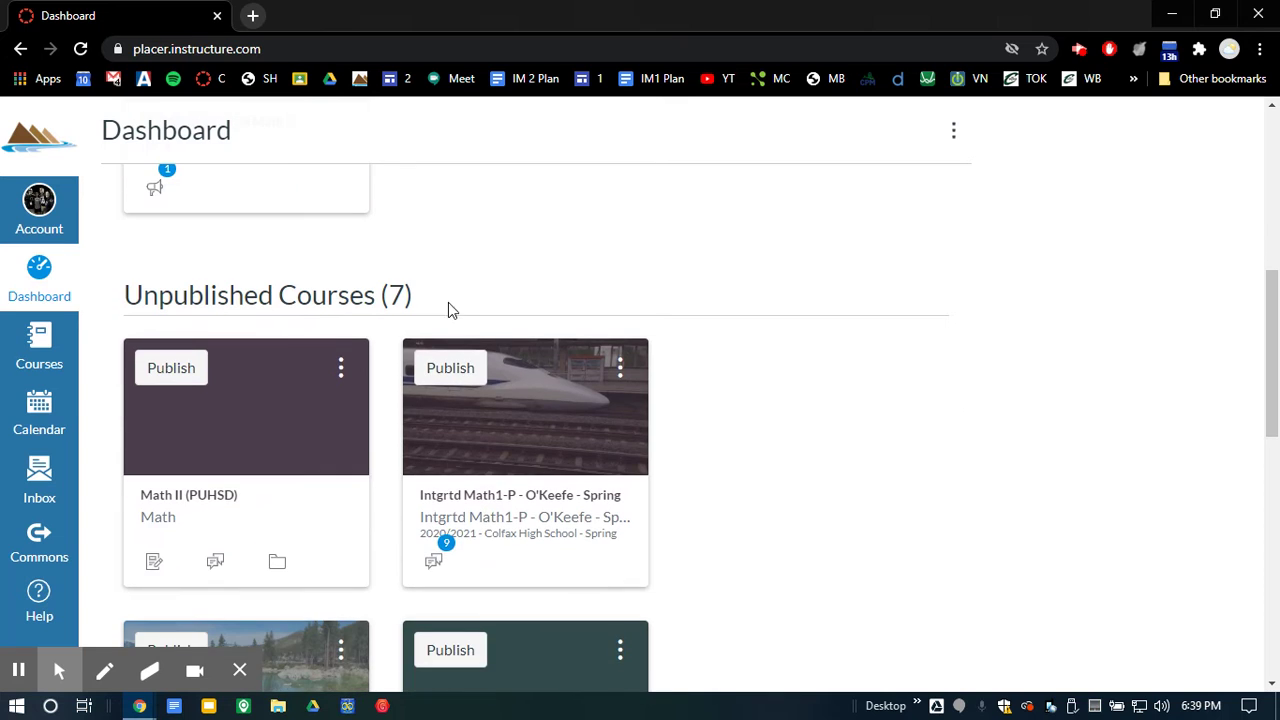
scroll(226, 428, down, 1)
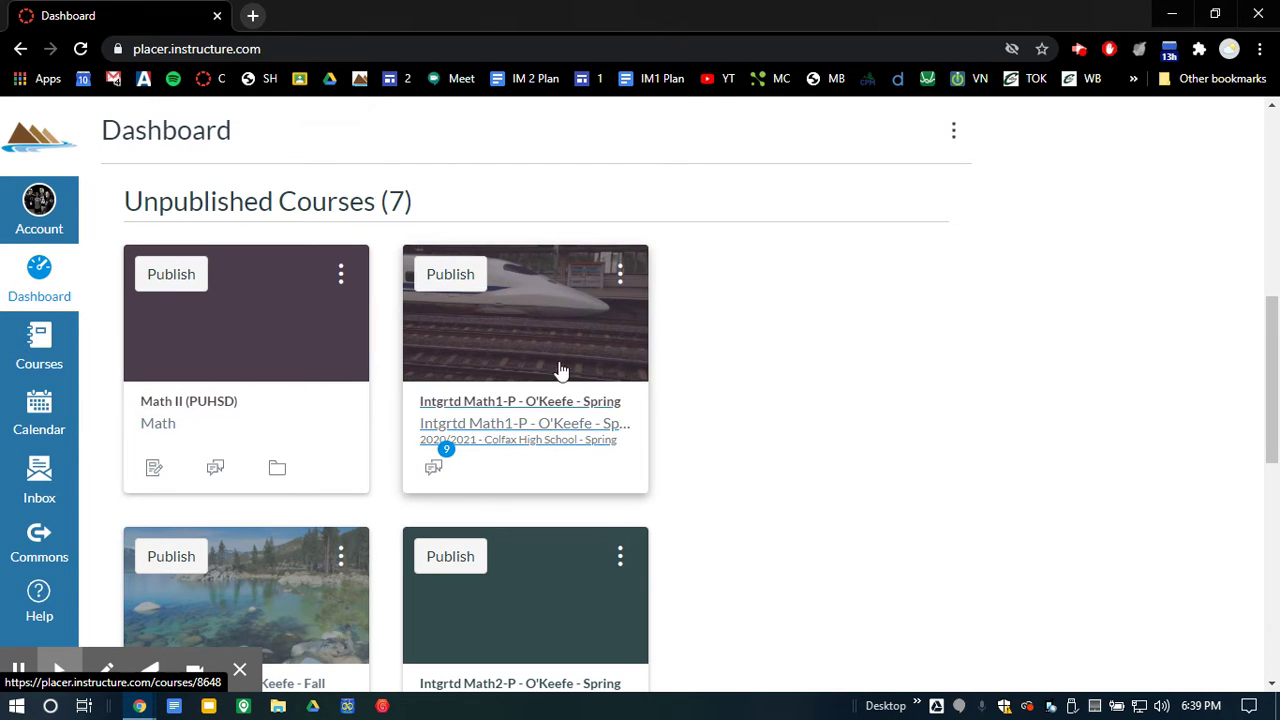
click(528, 410)
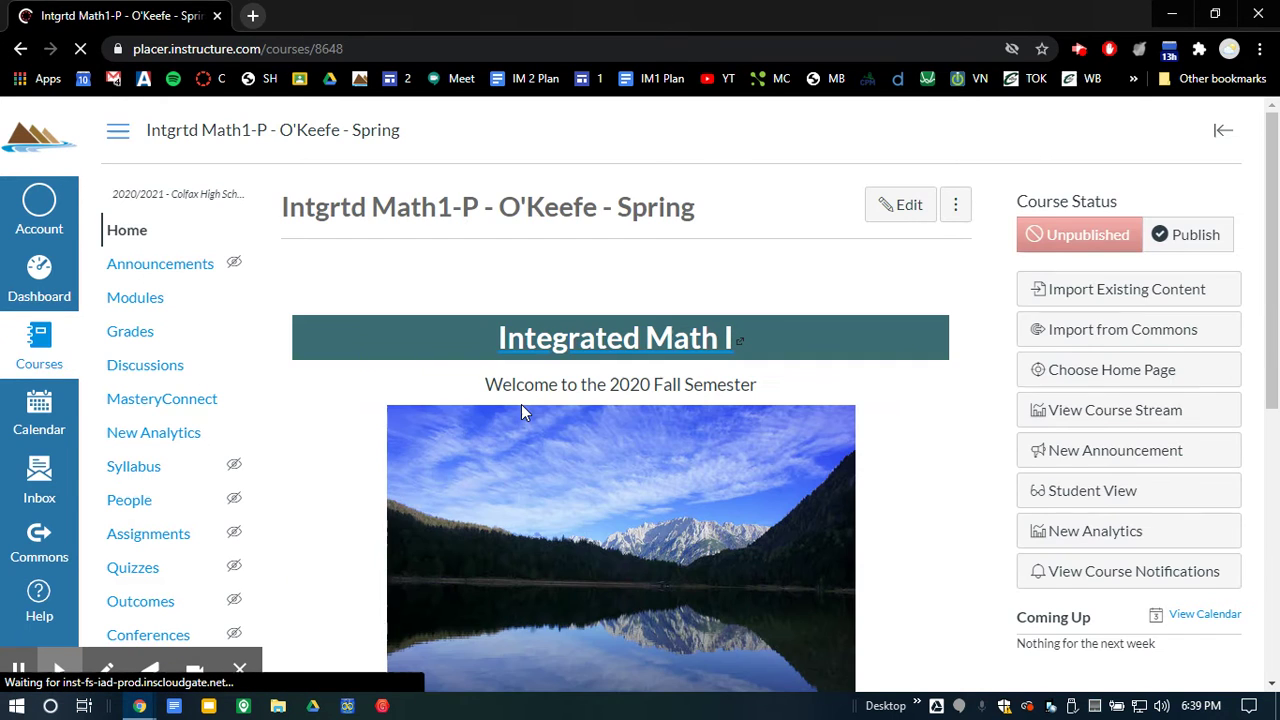
scroll(391, 417, down, 1)
scroll(391, 410, up, 1)
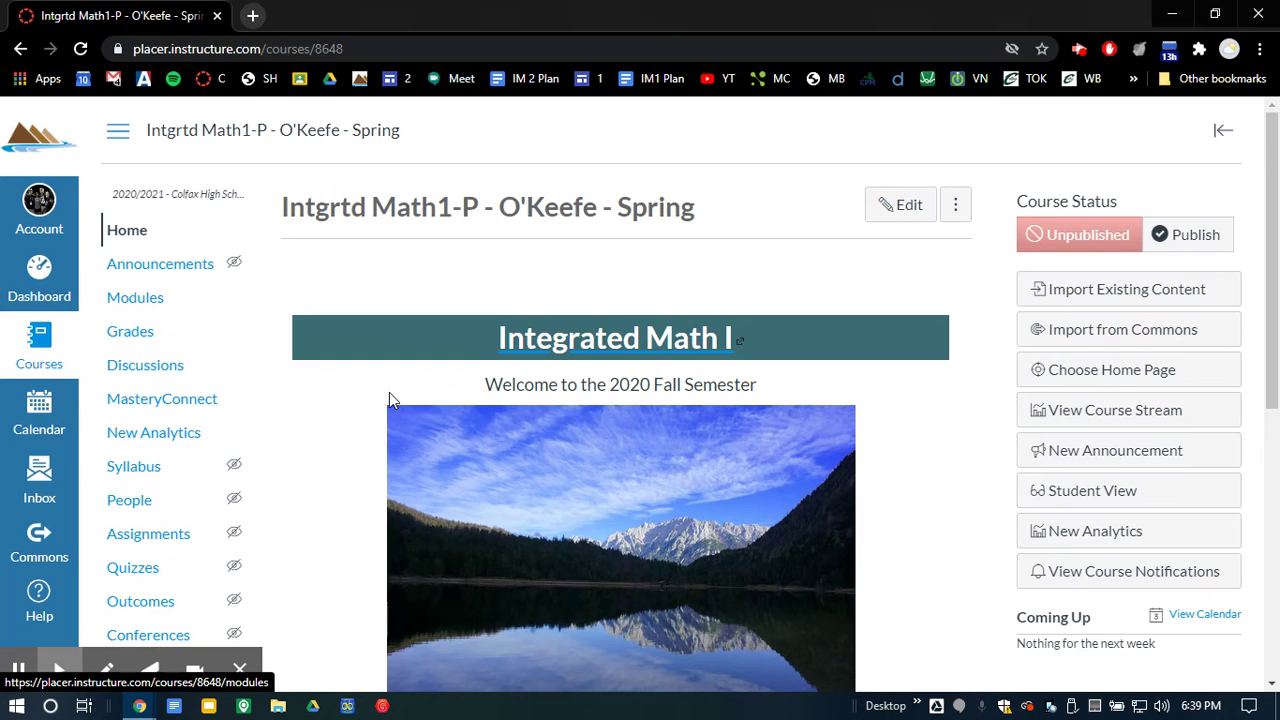
scroll(389, 400, down, 4)
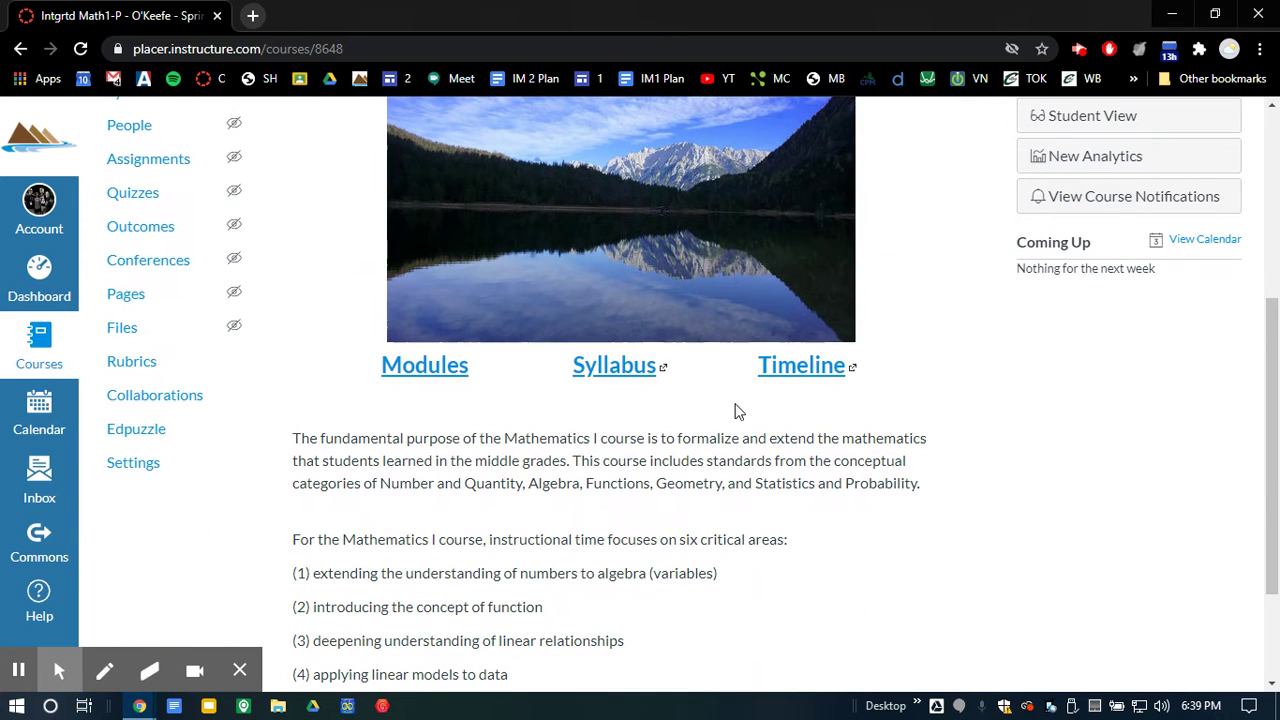
Preview the course home page and its available navigation links as a student, and leave Student View
scroll(223, 417, up, 4)
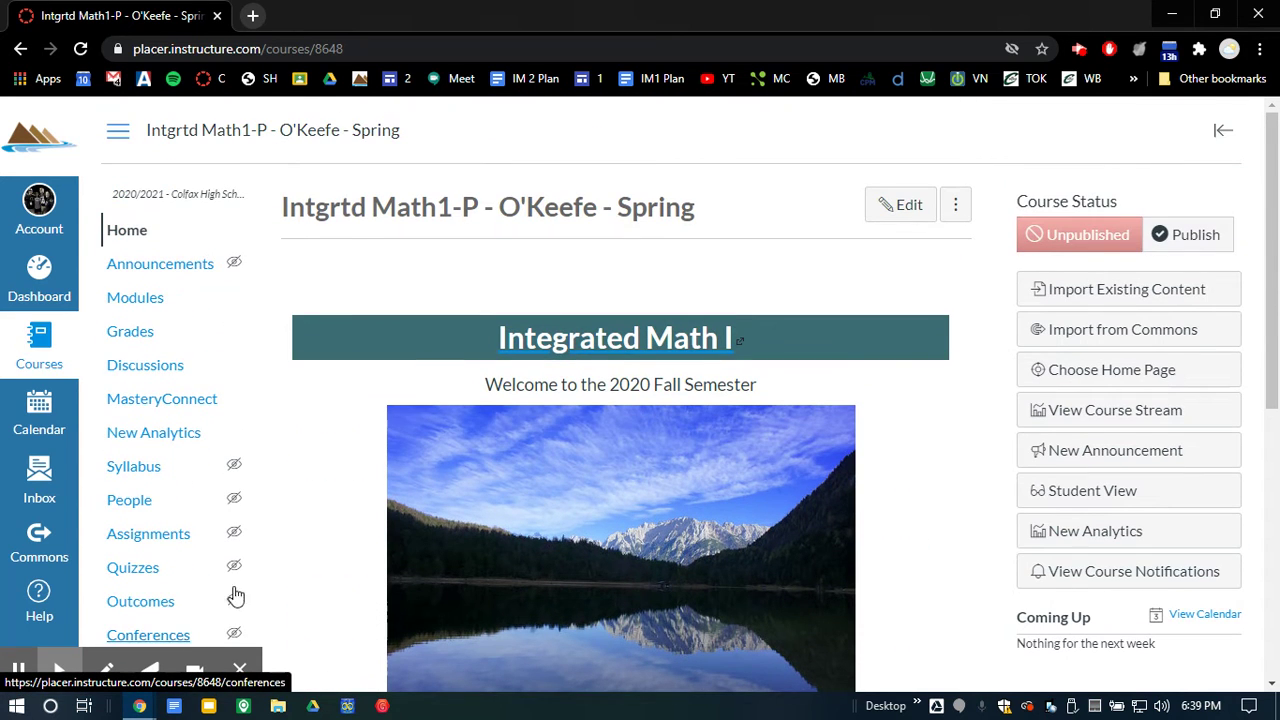
scroll(786, 434, down, 1)
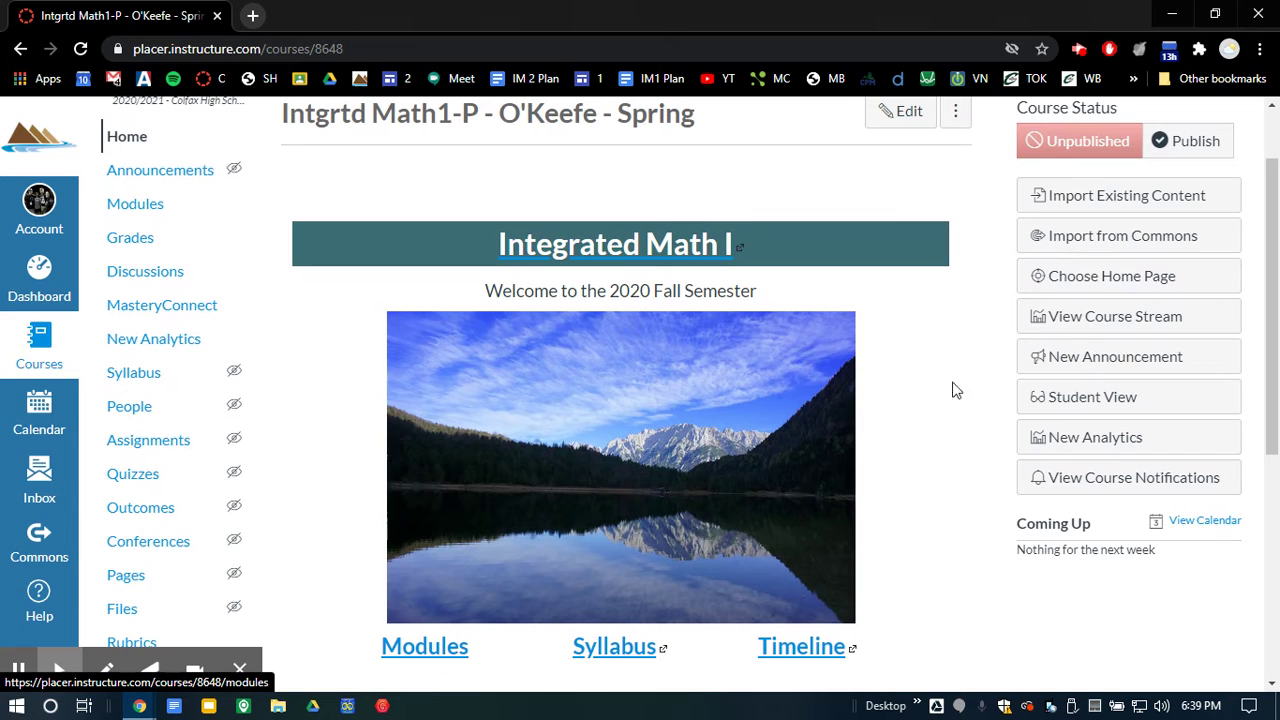
click(1097, 400)
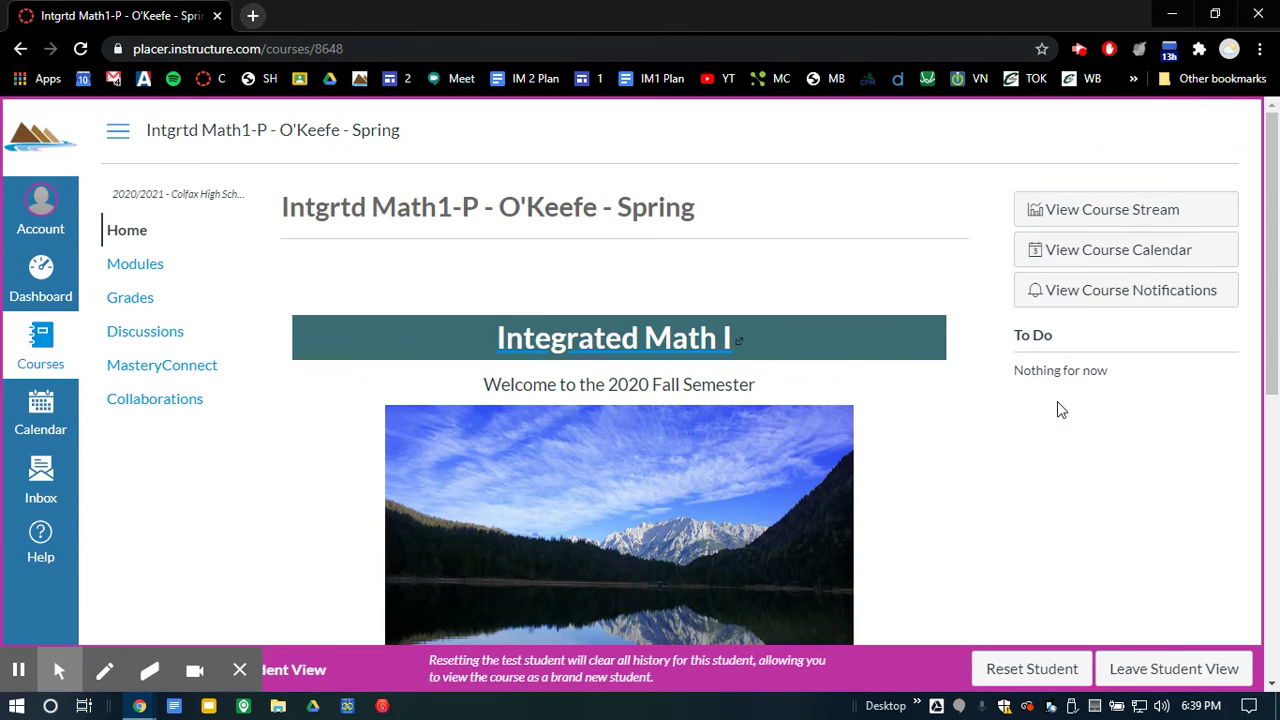
scroll(286, 470, down, 2)
scroll(286, 470, up, 2)
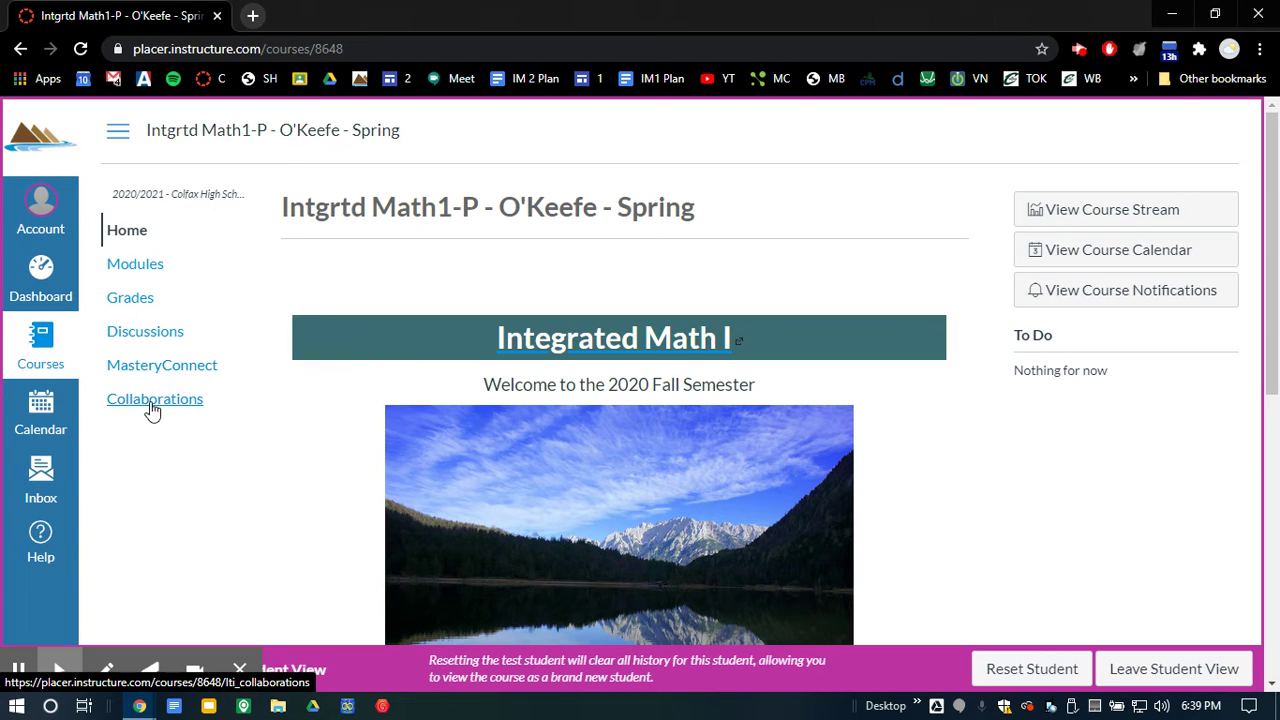
scroll(465, 415, down, 4)
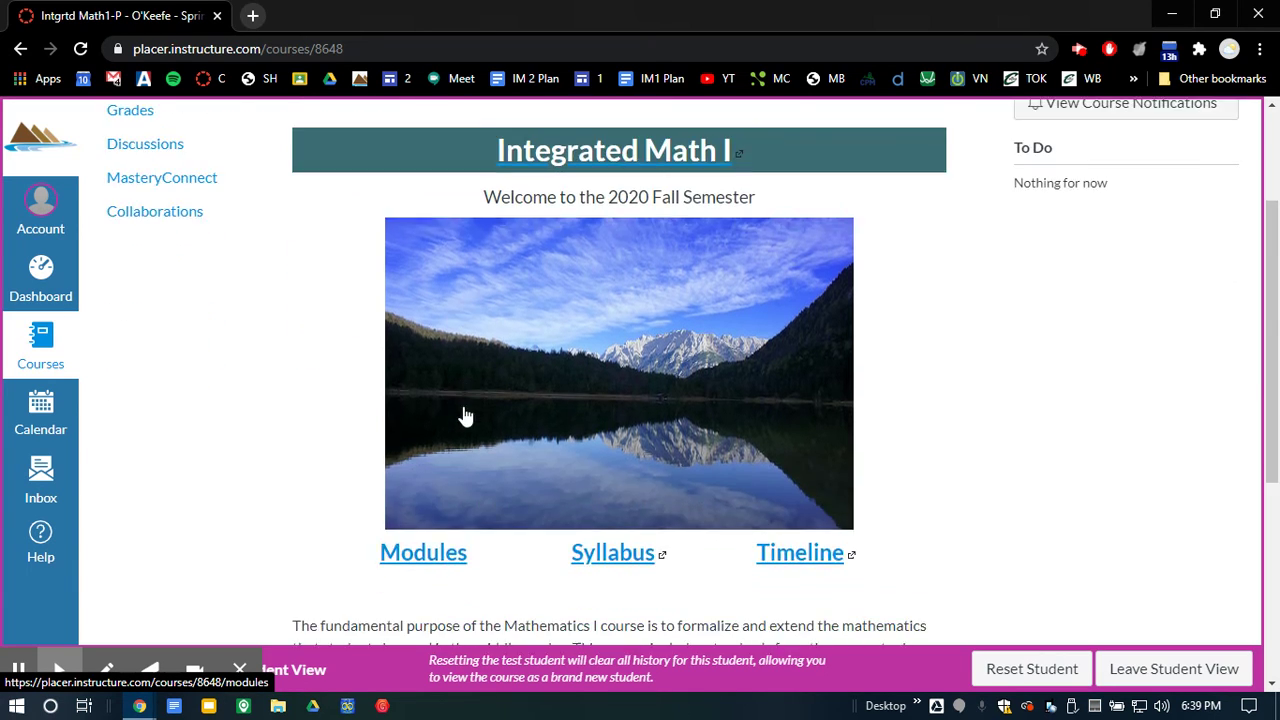
scroll(455, 420, down, 2)
scroll(457, 420, up, 6)
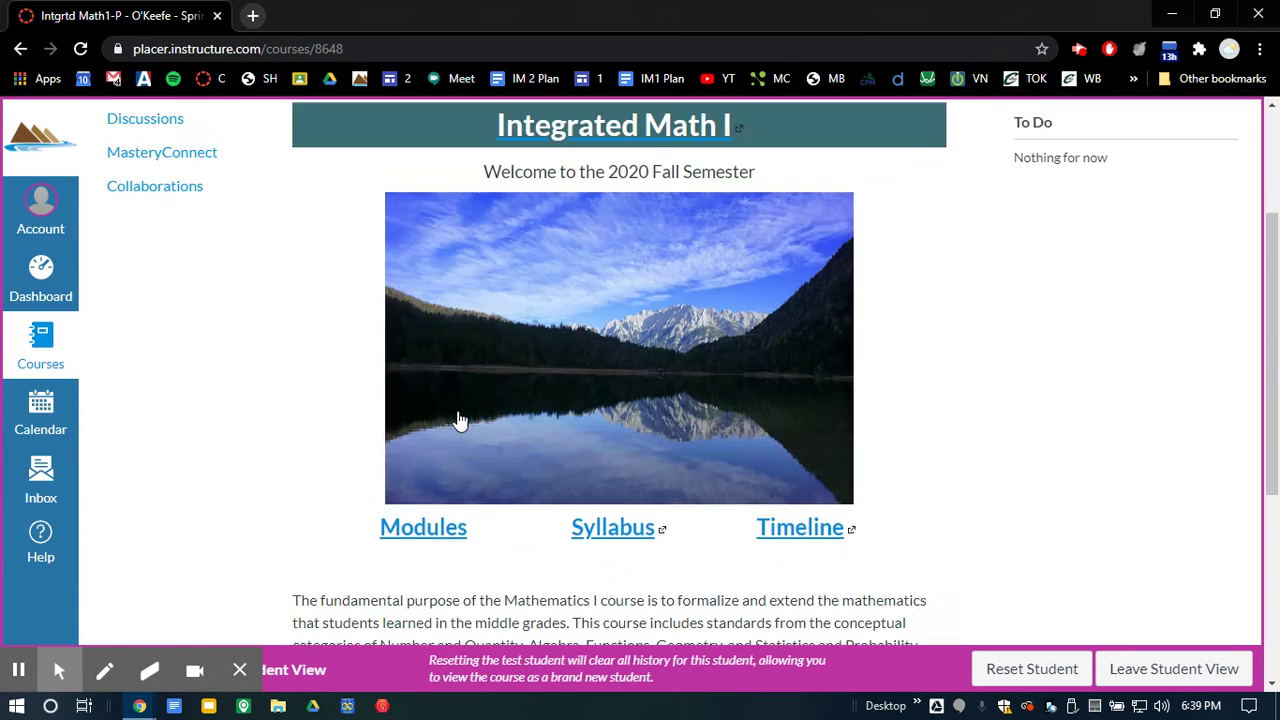
click(1170, 669)
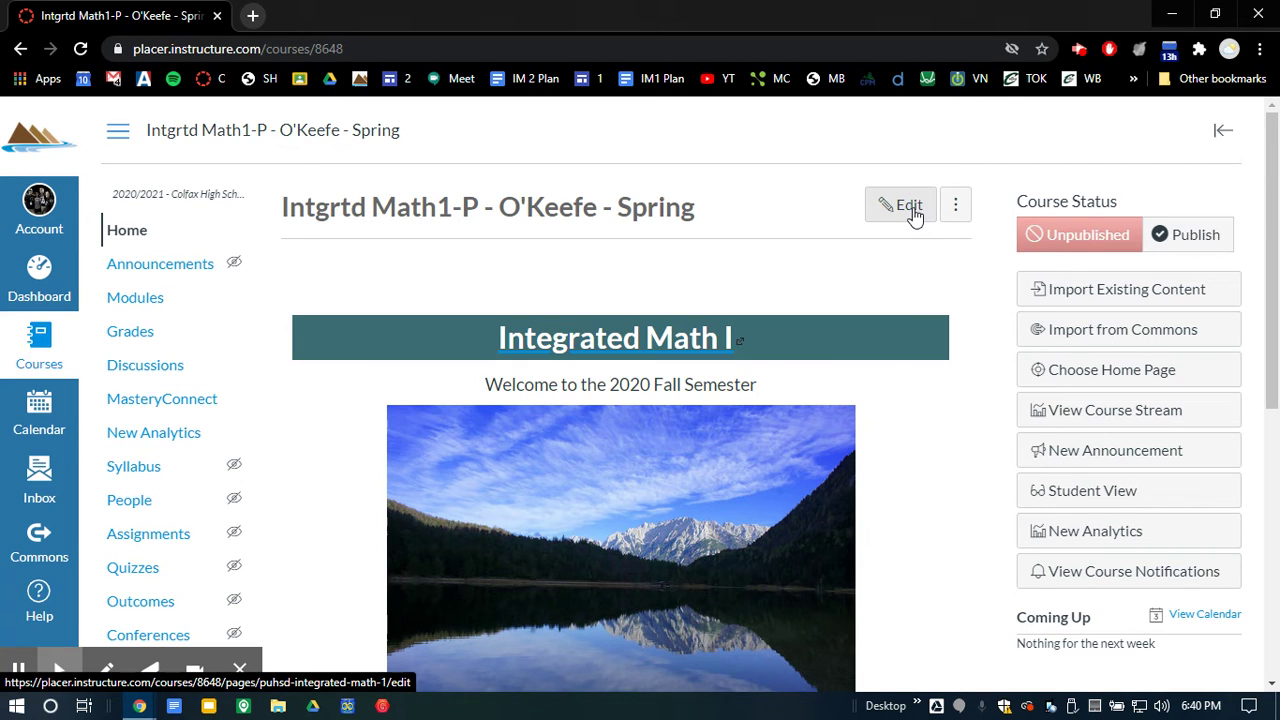
Open the course's modules list and collapse the Orientation (Week 1) module
scroll(620, 362, down, 3)
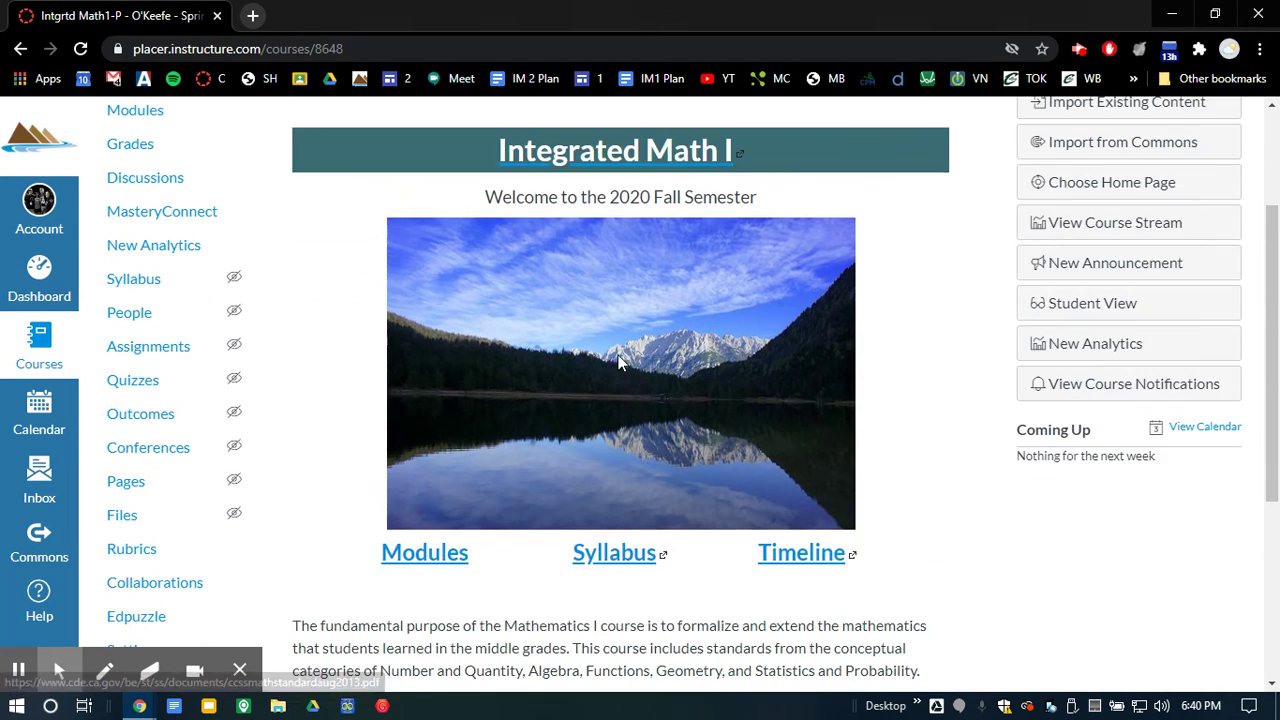
scroll(620, 362, down, 2)
scroll(620, 358, up, 5)
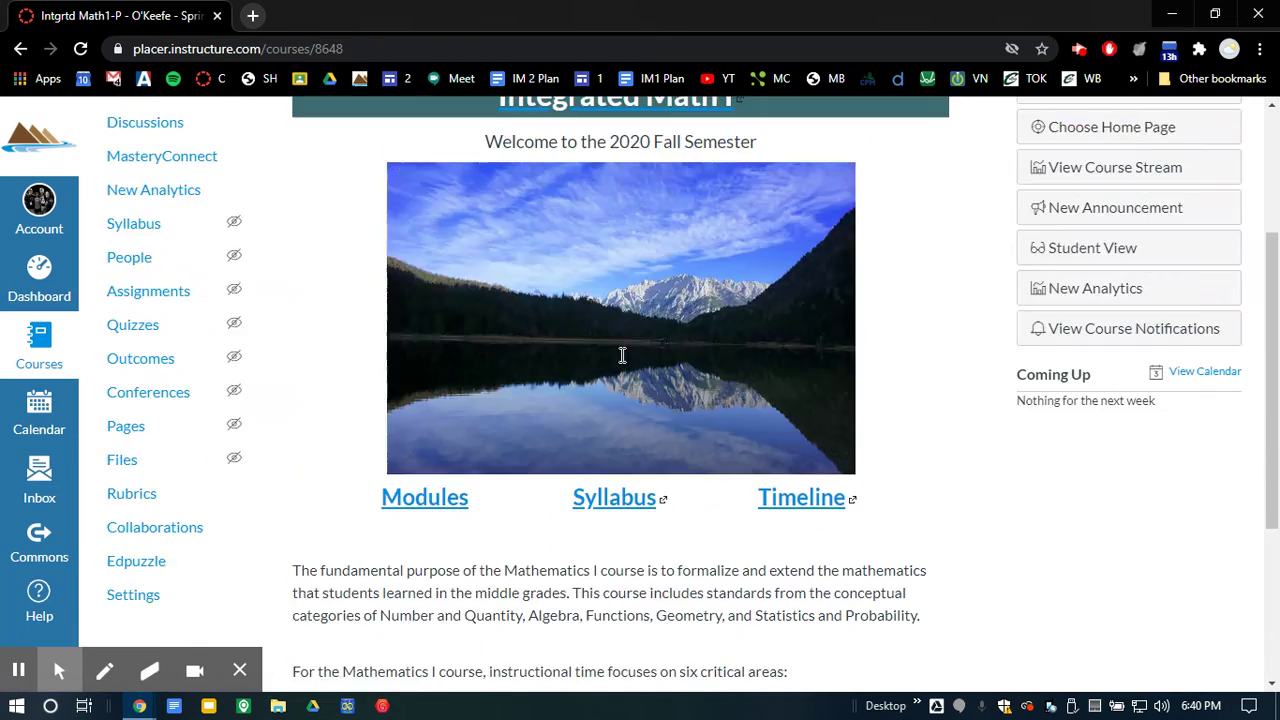
click(125, 298)
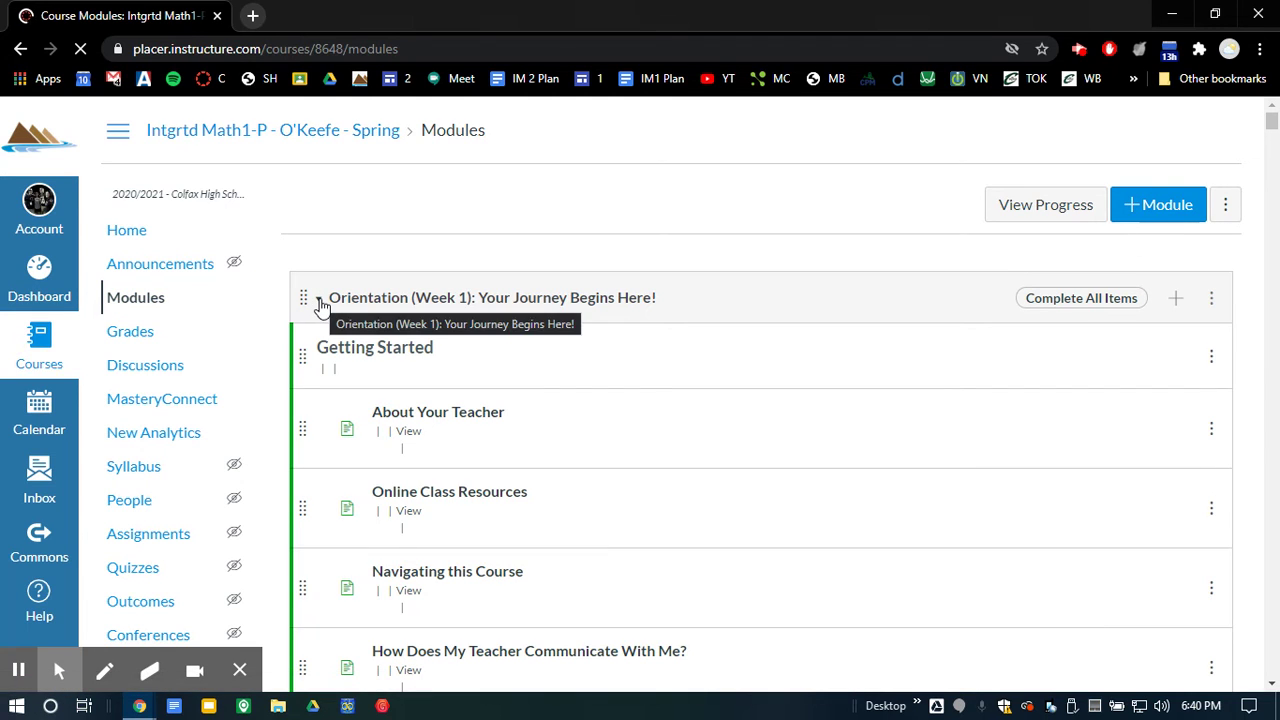
click(321, 302)
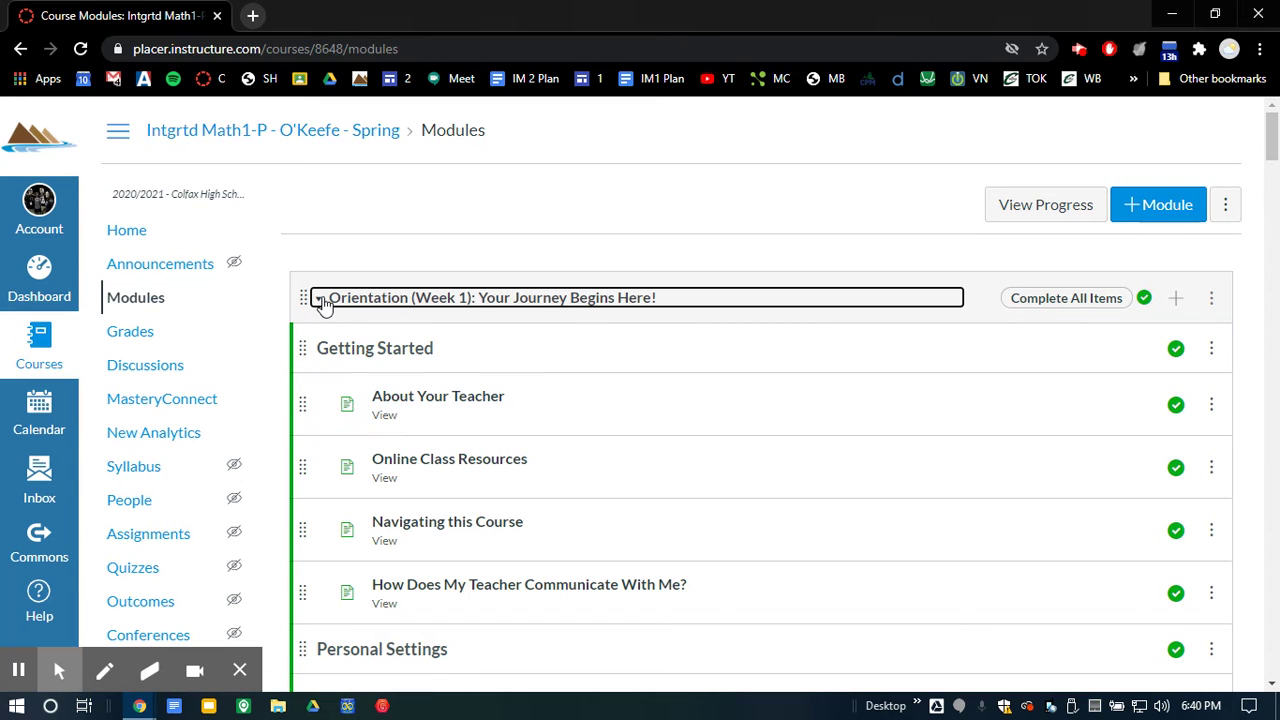
click(318, 300)
click(318, 302)
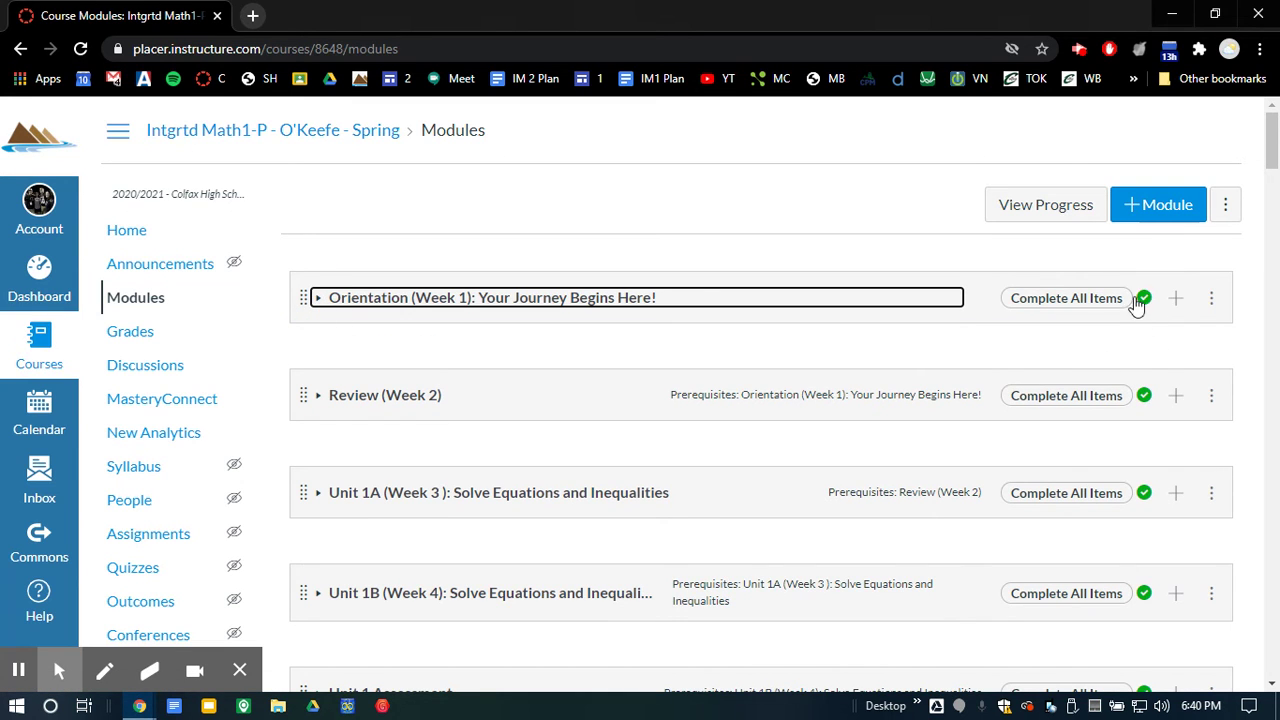
Look through the collapsed weekly unit and assessment modules with their prerequisites and published status
scroll(1146, 409, down, 1)
scroll(1146, 409, up, 1)
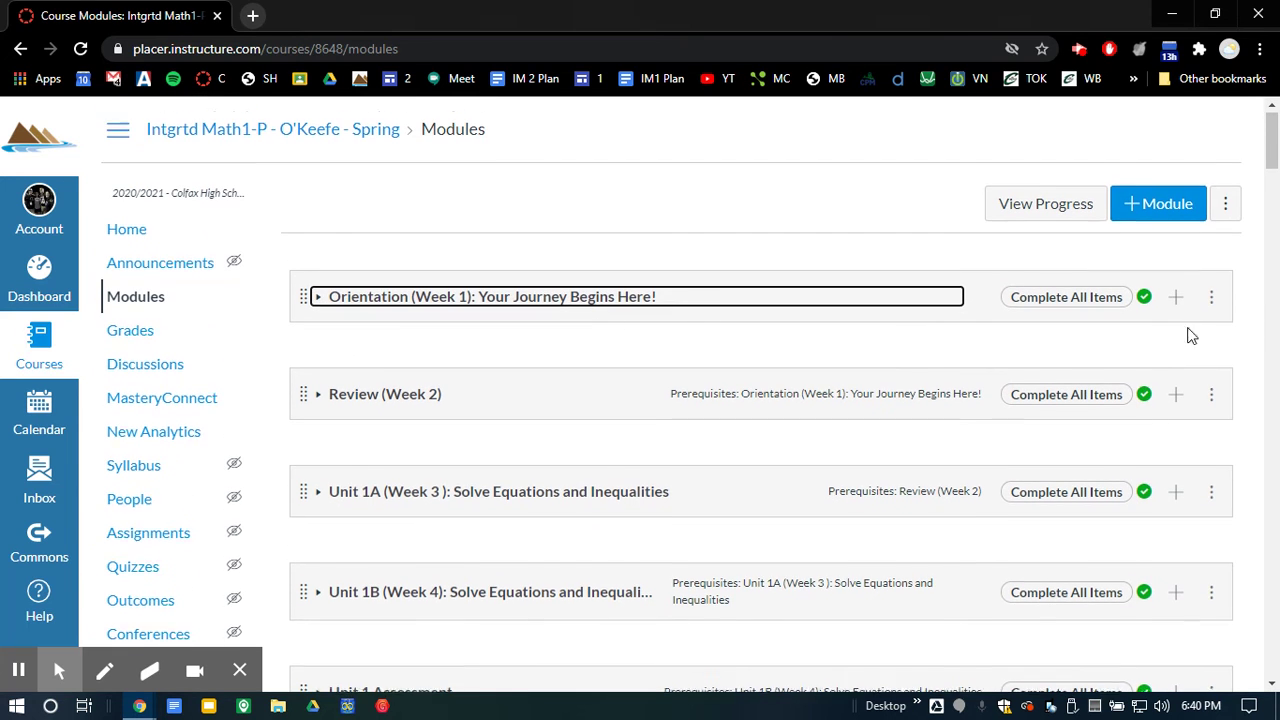
scroll(1189, 334, down, 10)
scroll(1119, 610, down, 13)
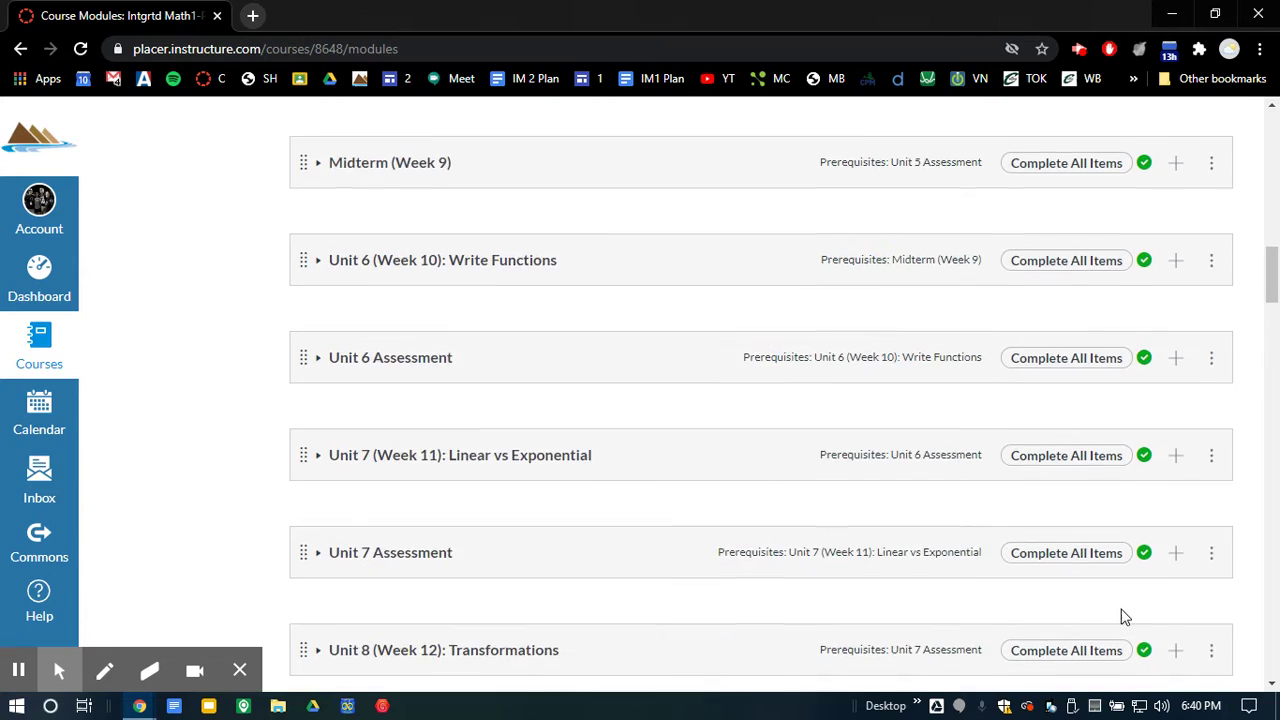
scroll(1120, 610, up, 20)
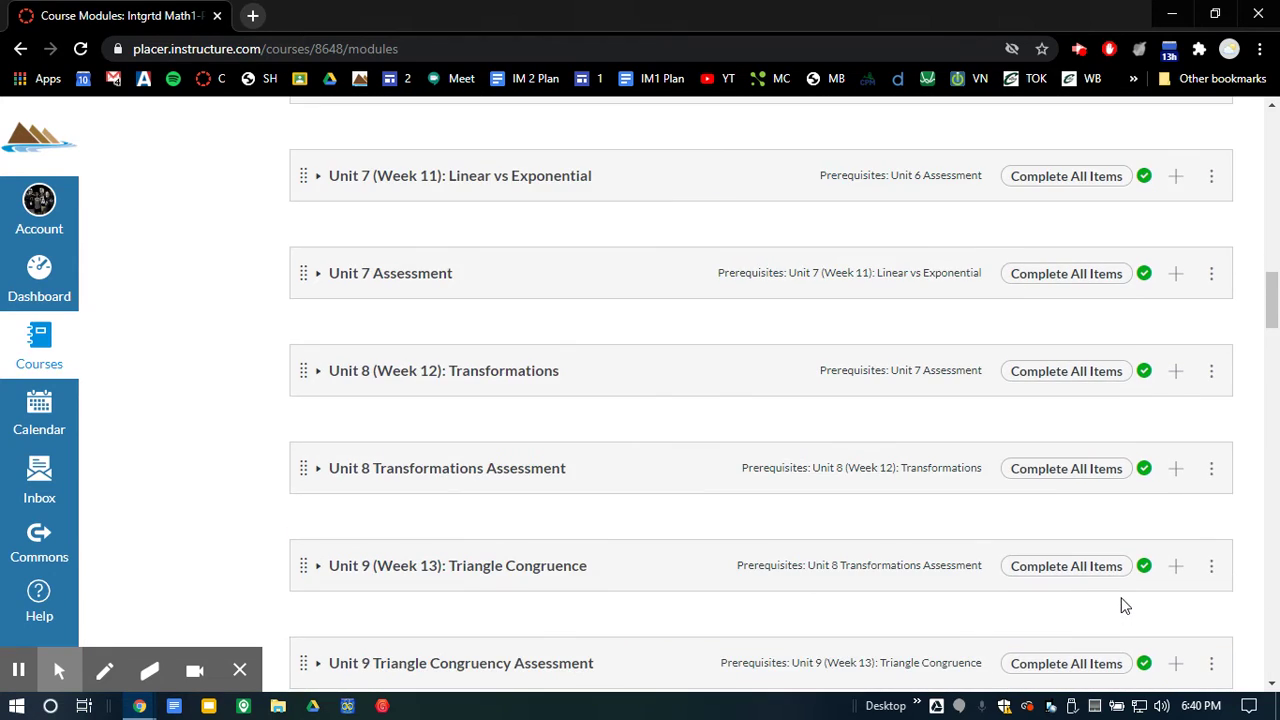
scroll(365, 358, up, 3)
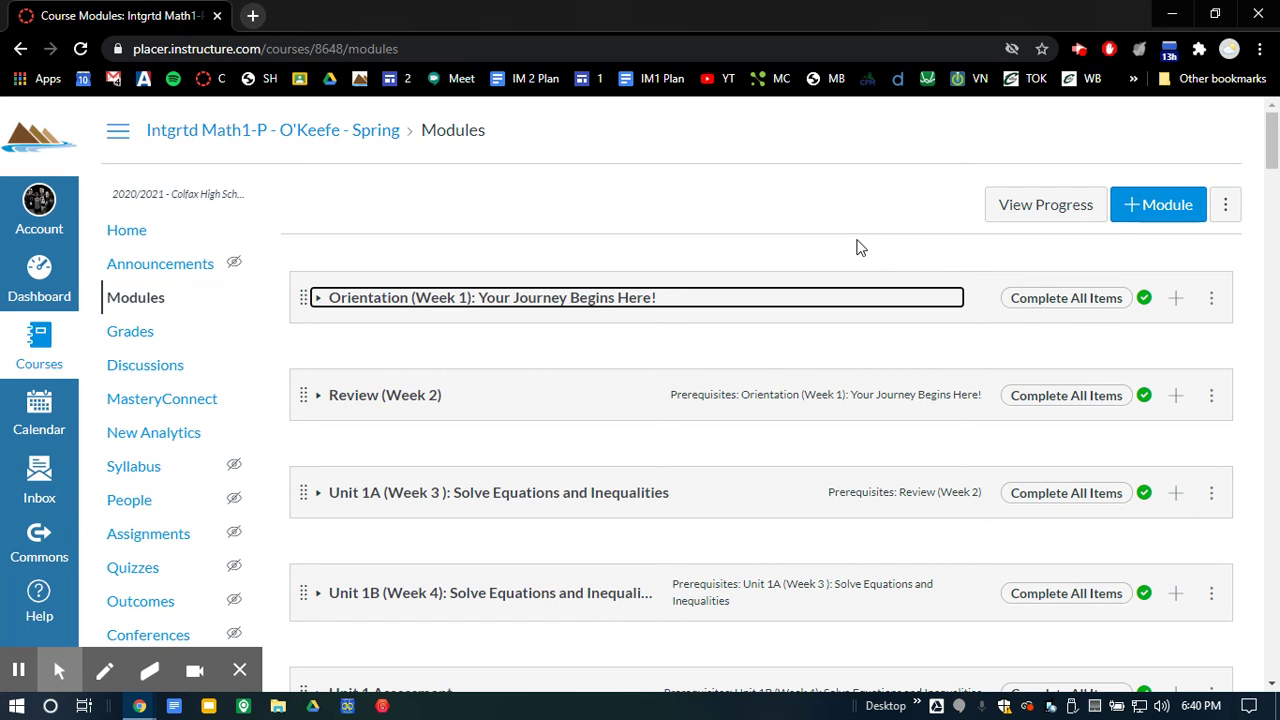
Return to the dashboard and open the unpublished Intgrtd Math1-P Spring course
click(54, 355)
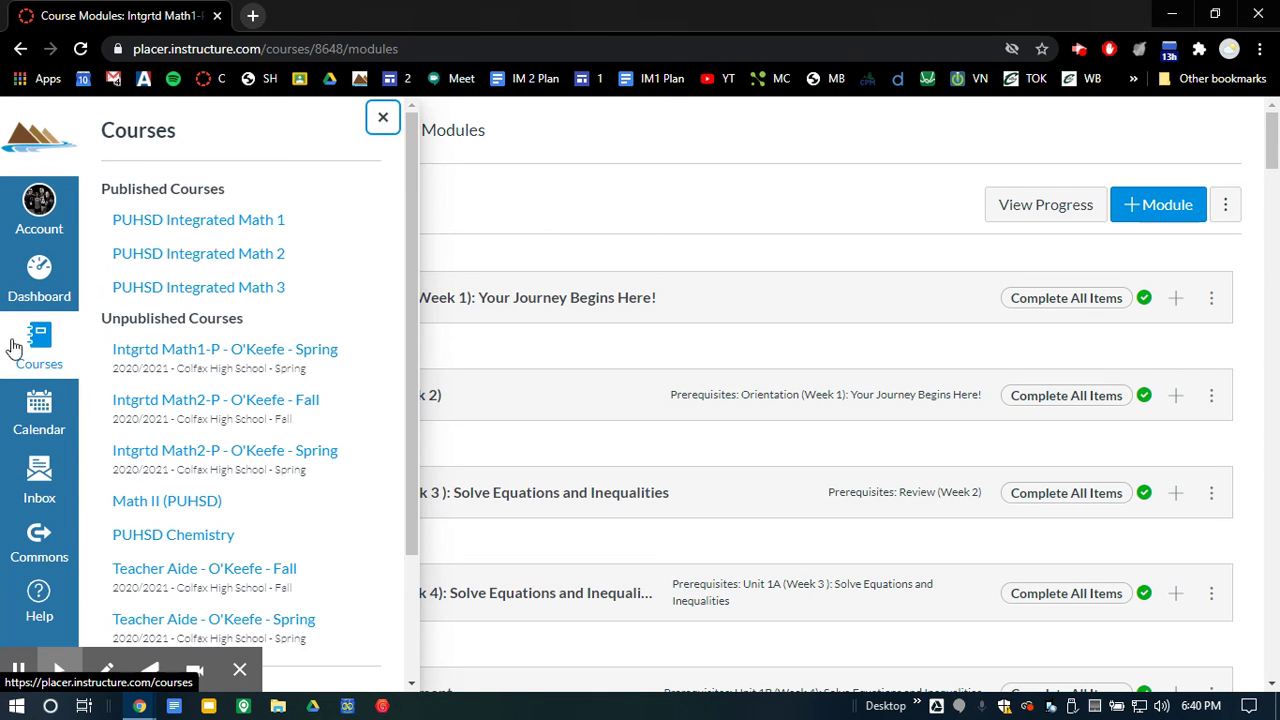
click(28, 305)
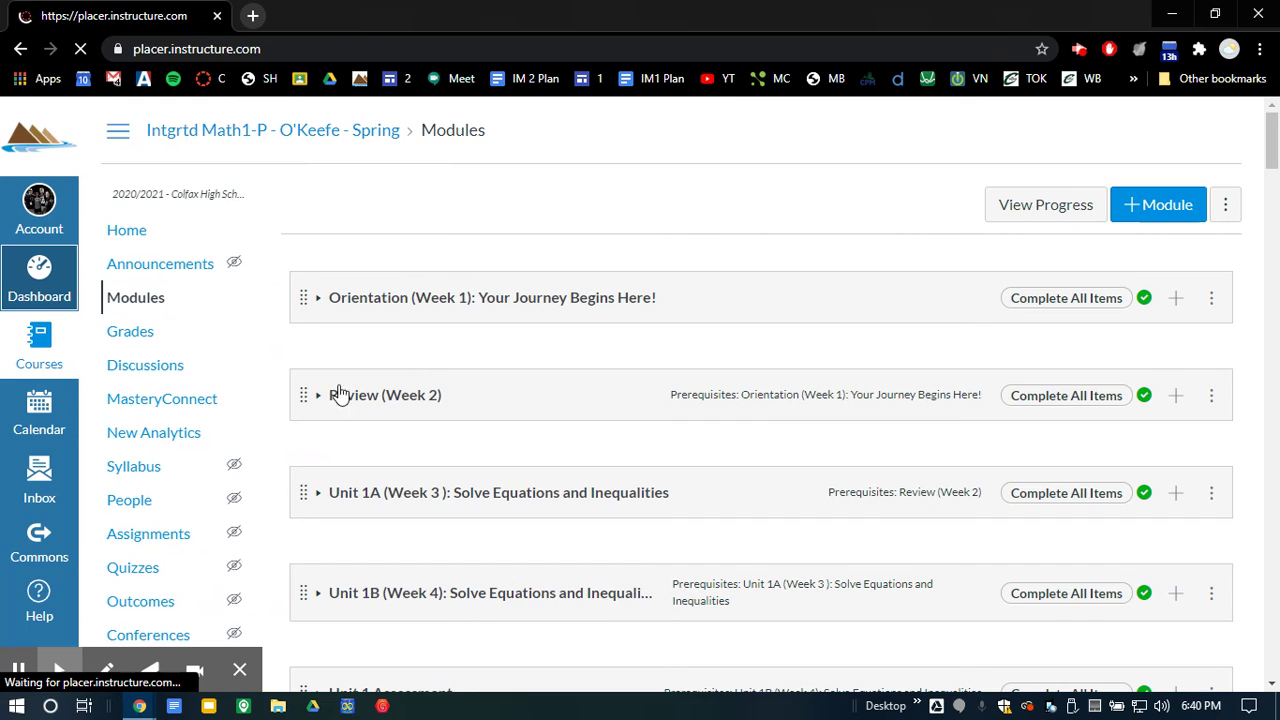
scroll(472, 412, down, 5)
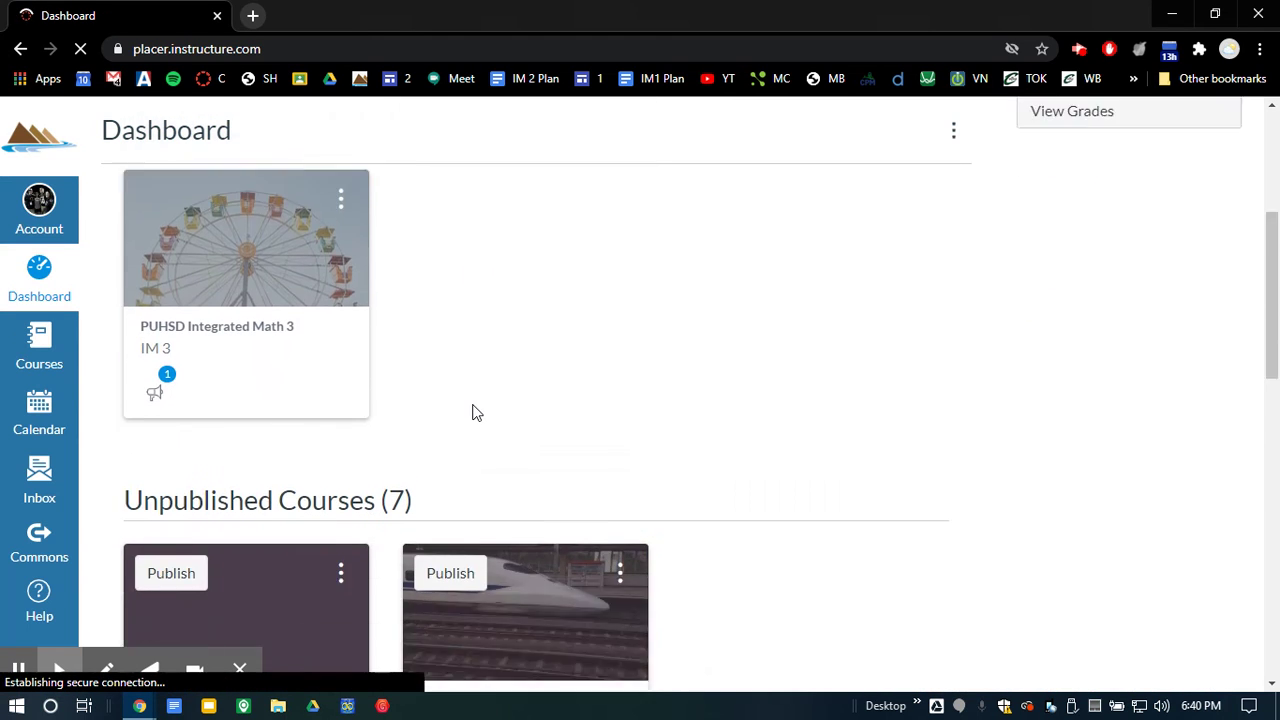
click(495, 505)
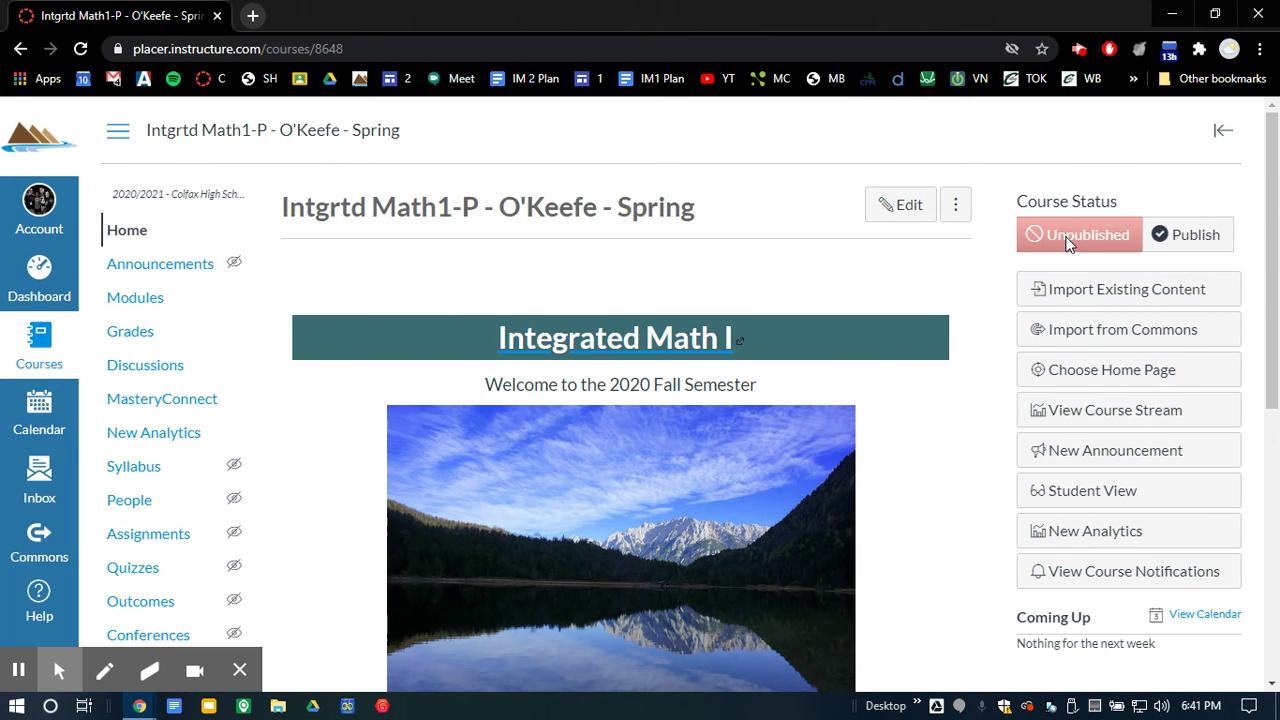
Open the course's People roster and examine the enrolled students and their assigned sections
scroll(120, 290, down, 2)
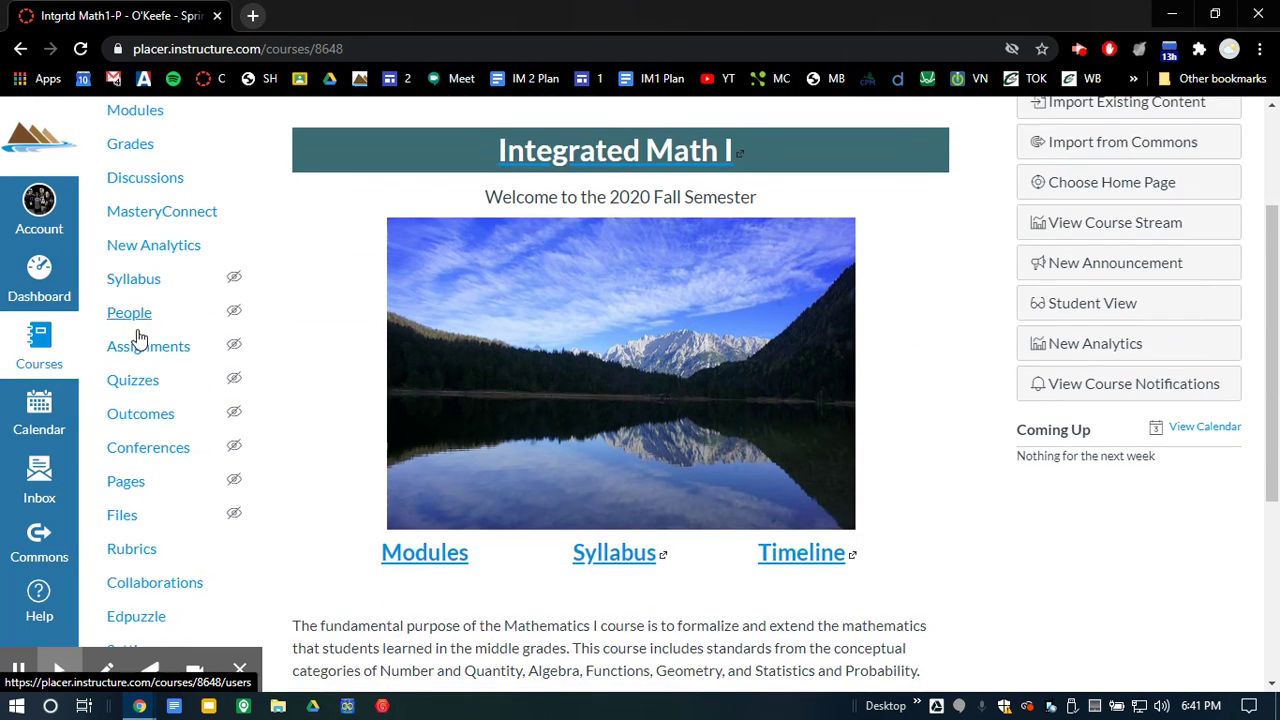
click(130, 313)
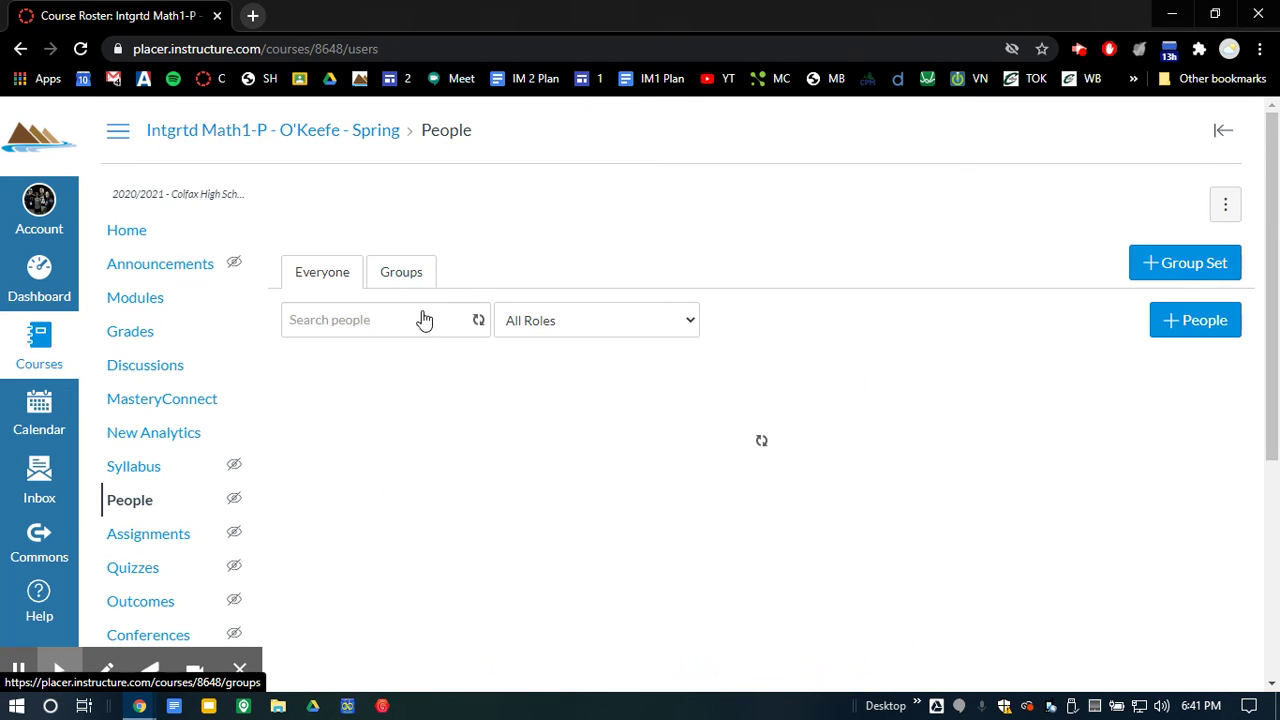
scroll(377, 389, down, 1)
scroll(369, 345, down, 12)
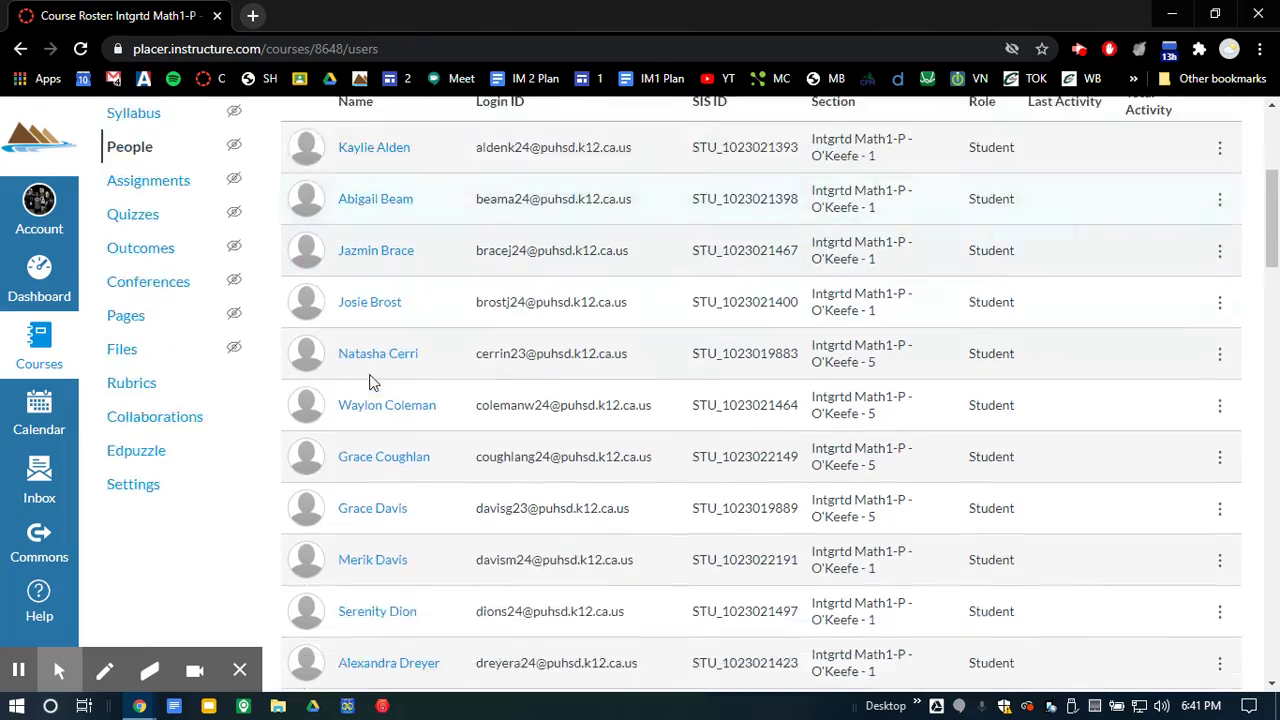
scroll(369, 388, down, 10)
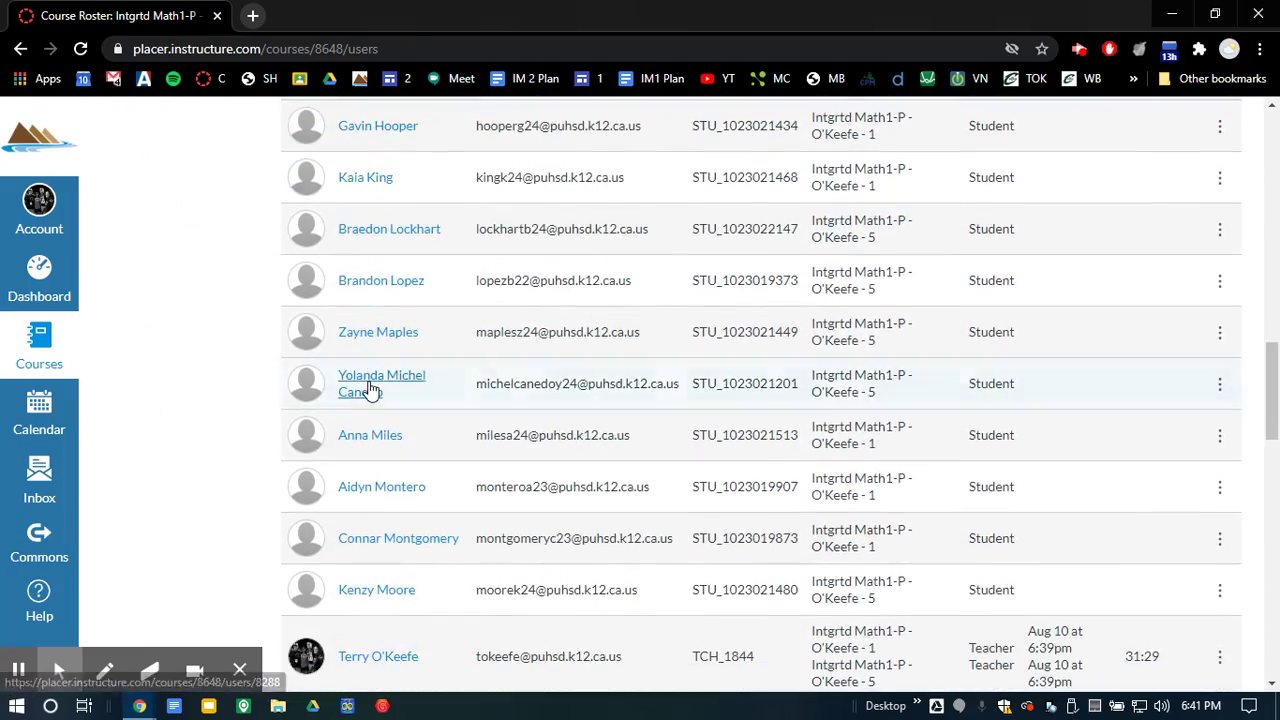
scroll(350, 390, down, 6)
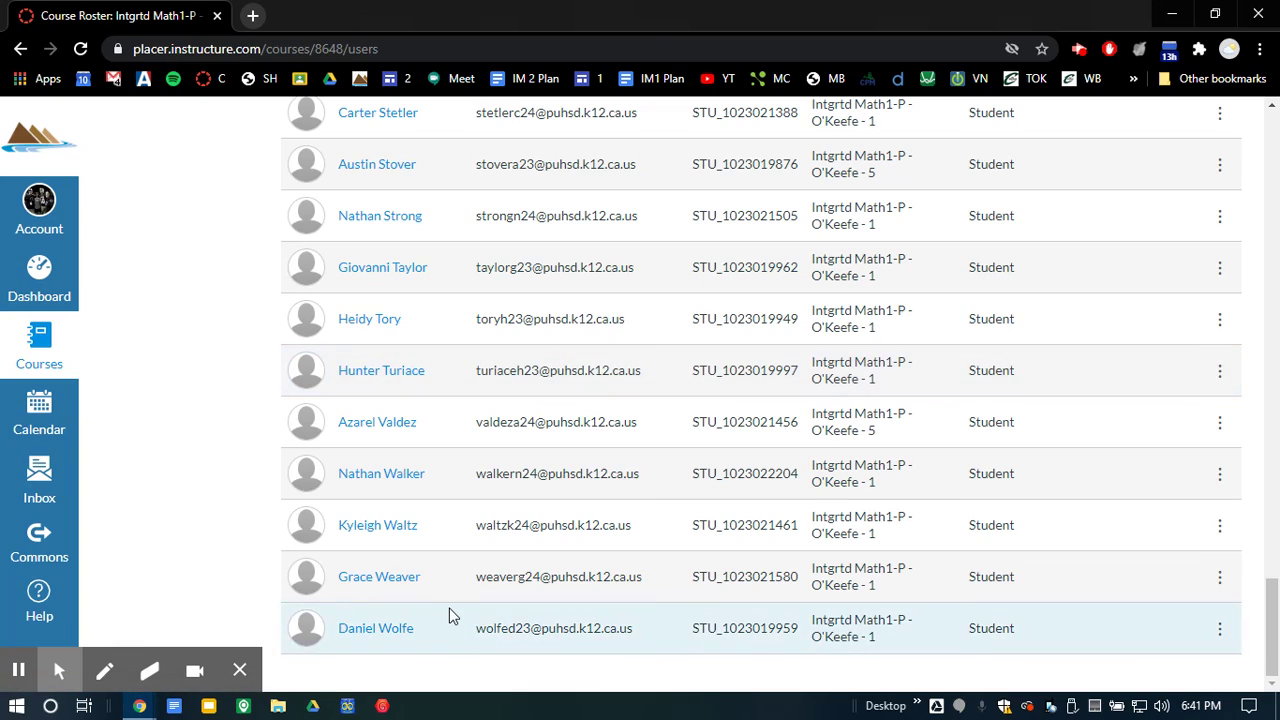
scroll(445, 590, up, 13)
scroll(447, 519, up, 12)
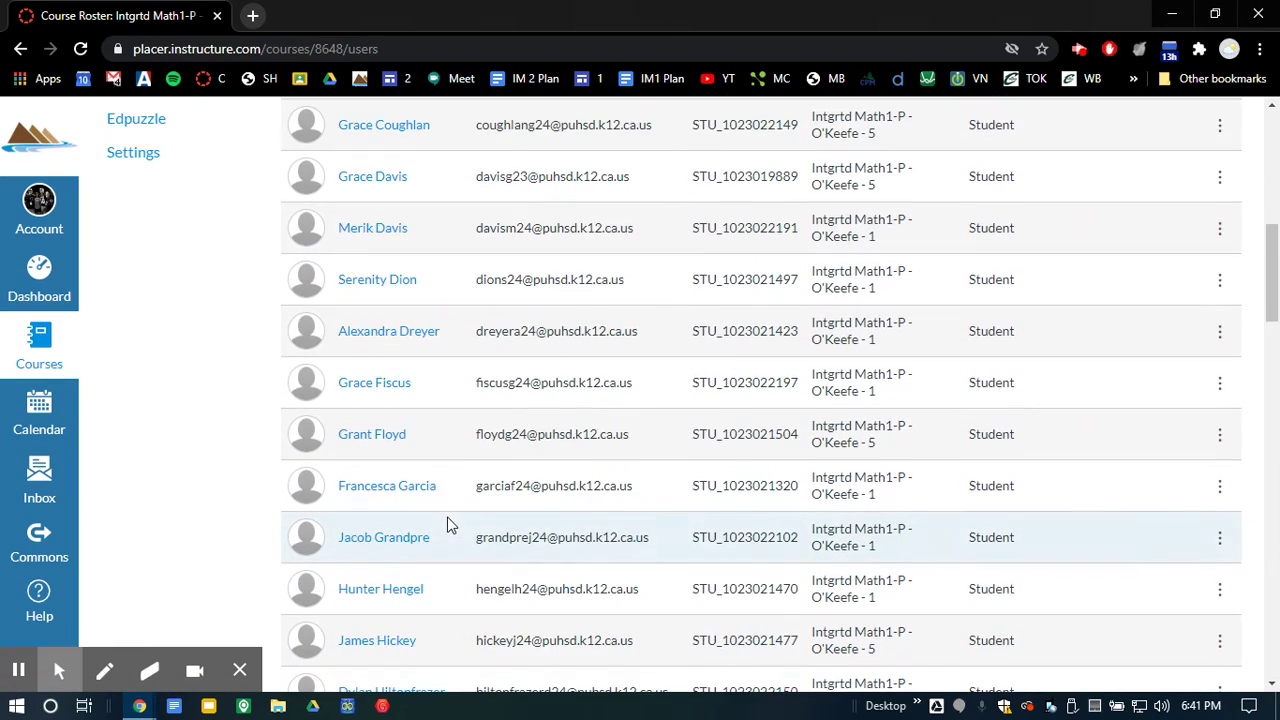
scroll(523, 336, down, 1)
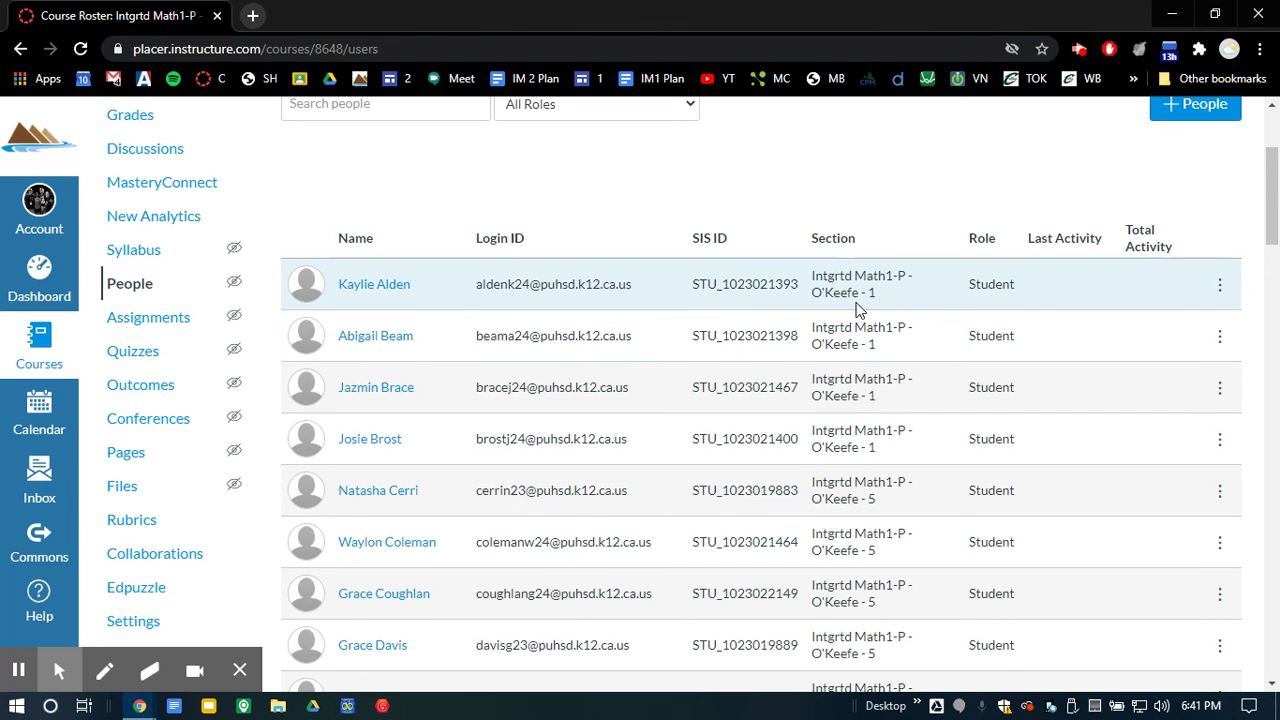
scroll(960, 430, down, 5)
scroll(951, 471, up, 7)
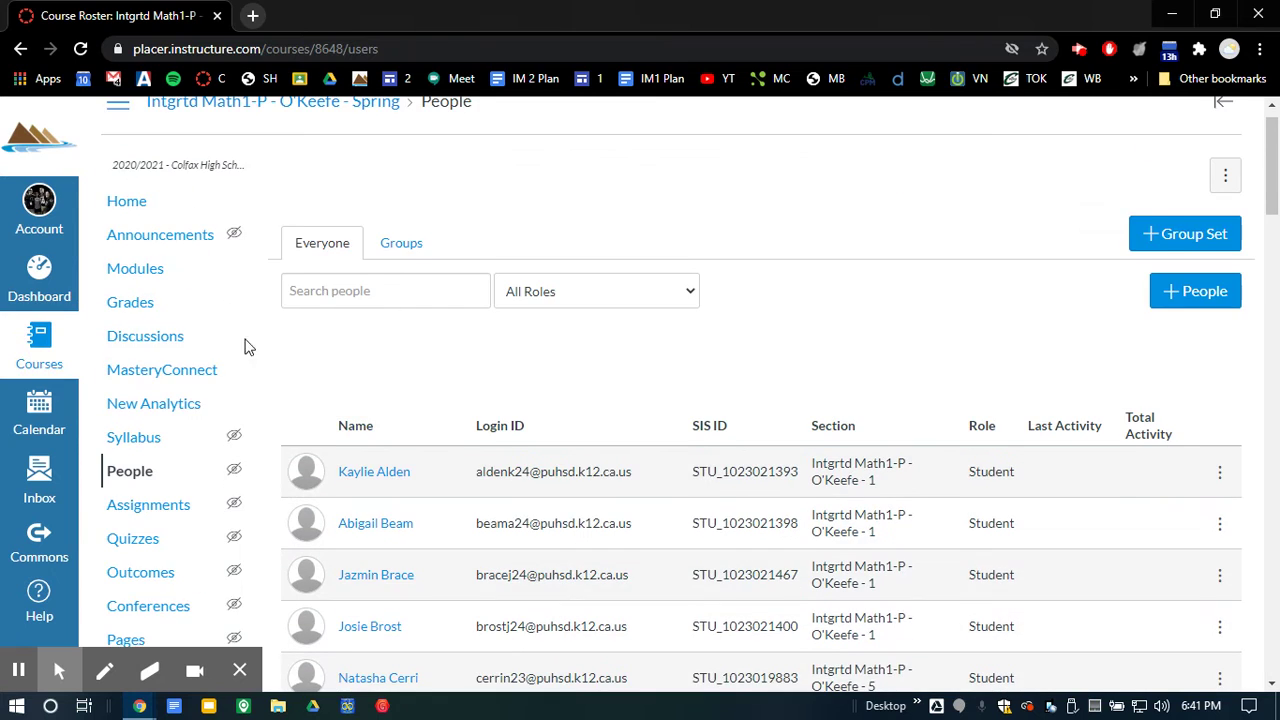
Go back to the dashboard and reopen the Intgrtd Math1-P Spring course from the unpublished courses
click(30, 282)
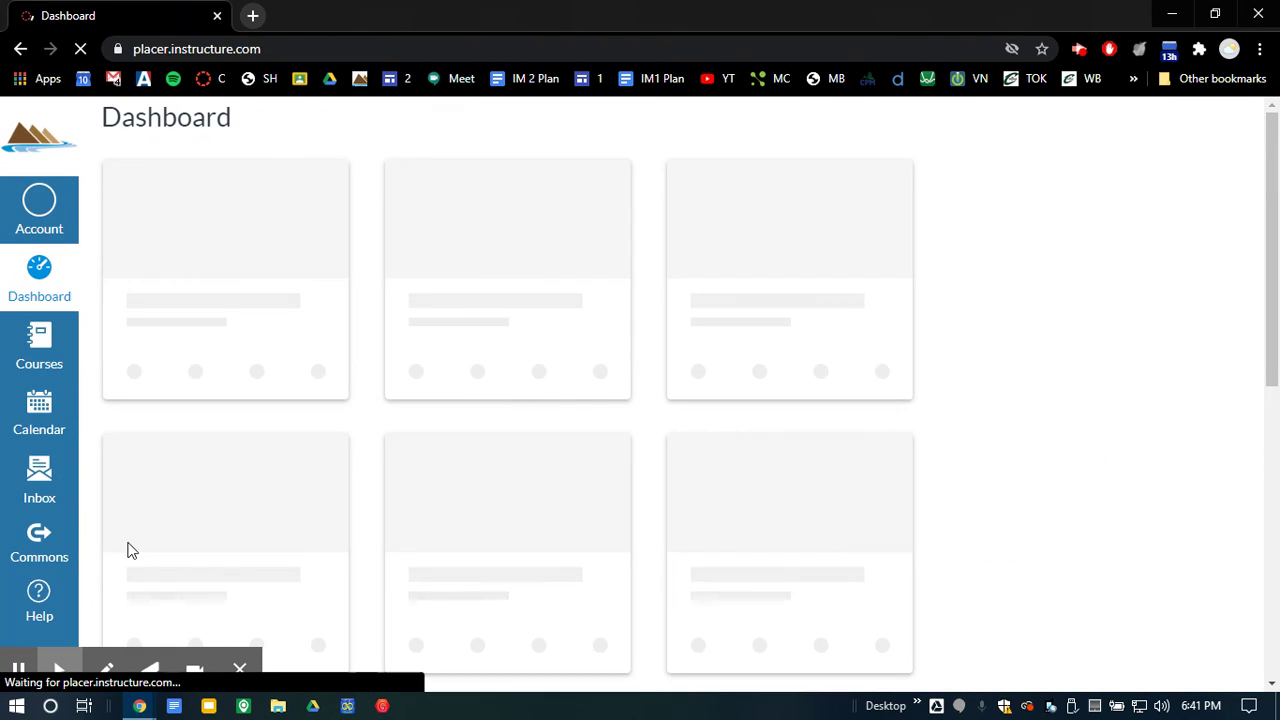
scroll(465, 542, down, 5)
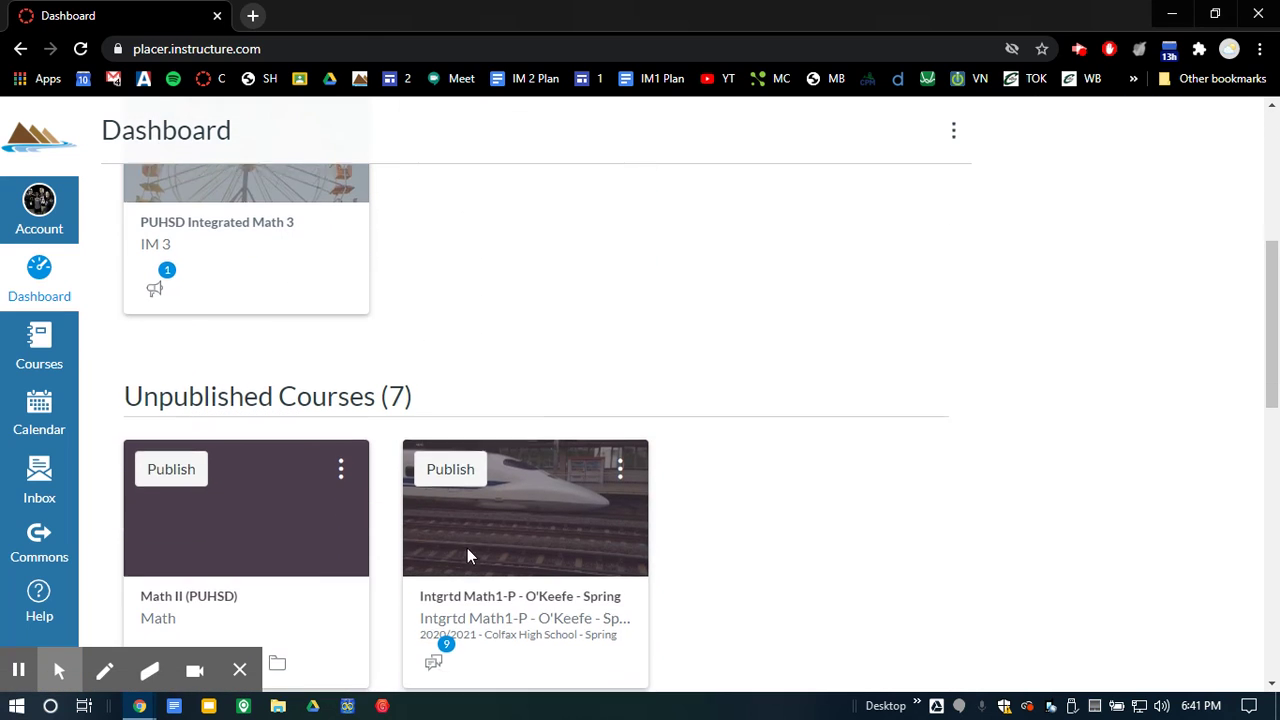
scroll(617, 470, down, 2)
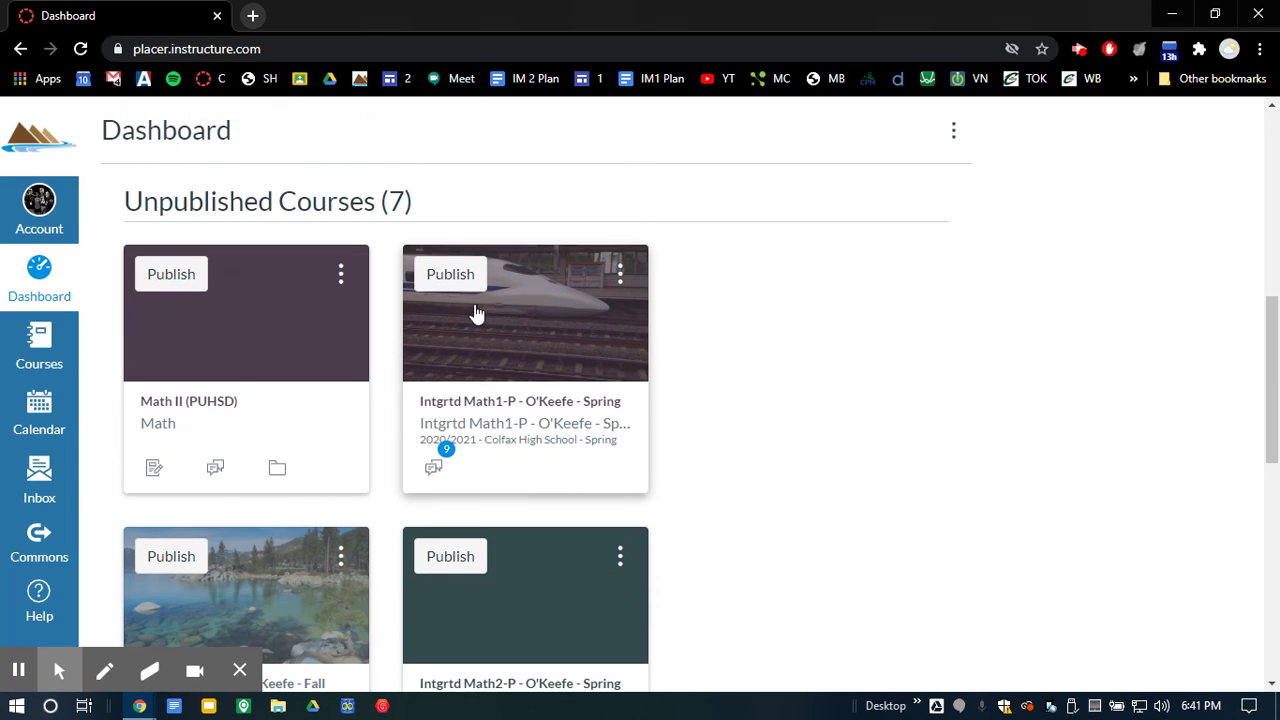
click(528, 409)
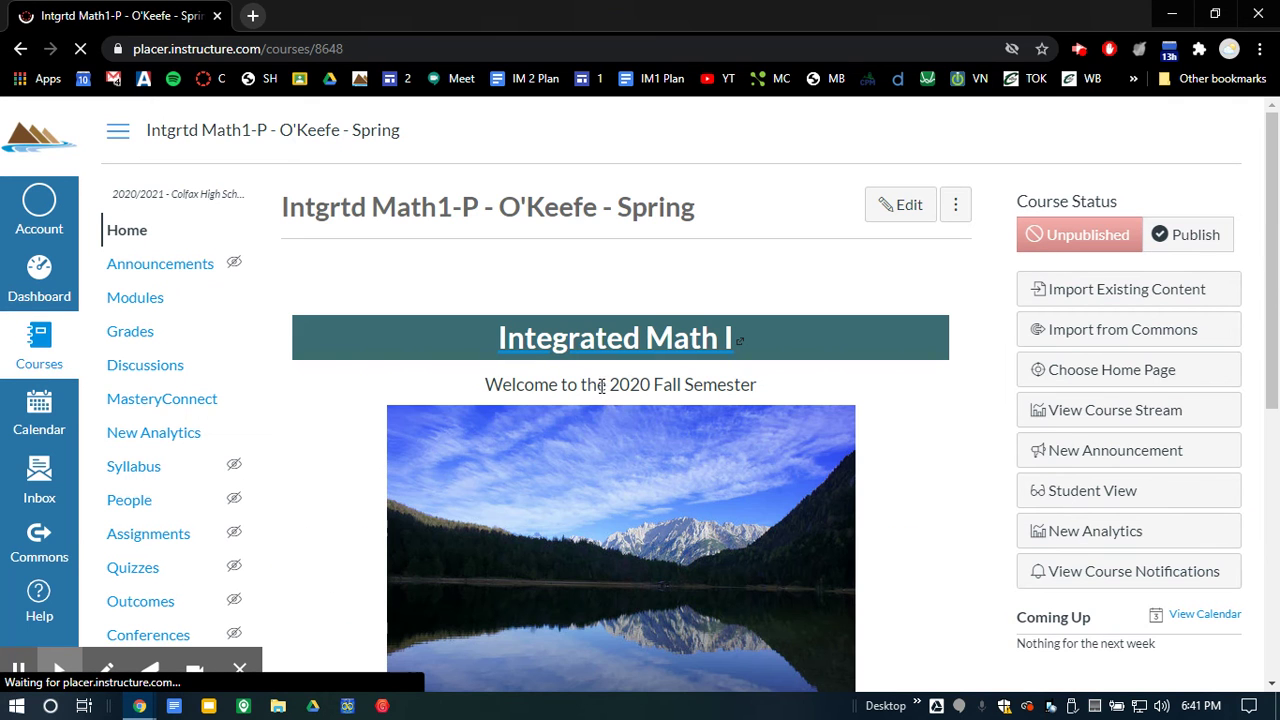
Look over the course home page and open the course's modules list
scroll(372, 340, down, 2)
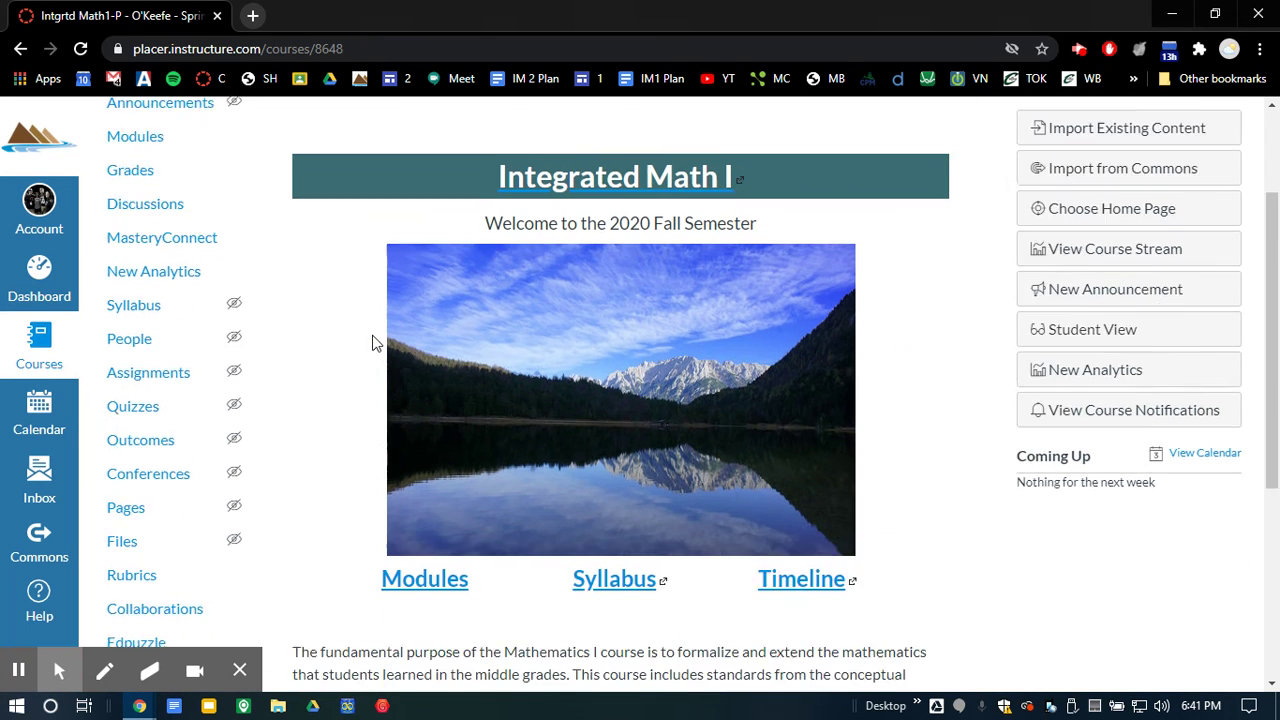
scroll(372, 340, up, 2)
scroll(374, 329, down, 1)
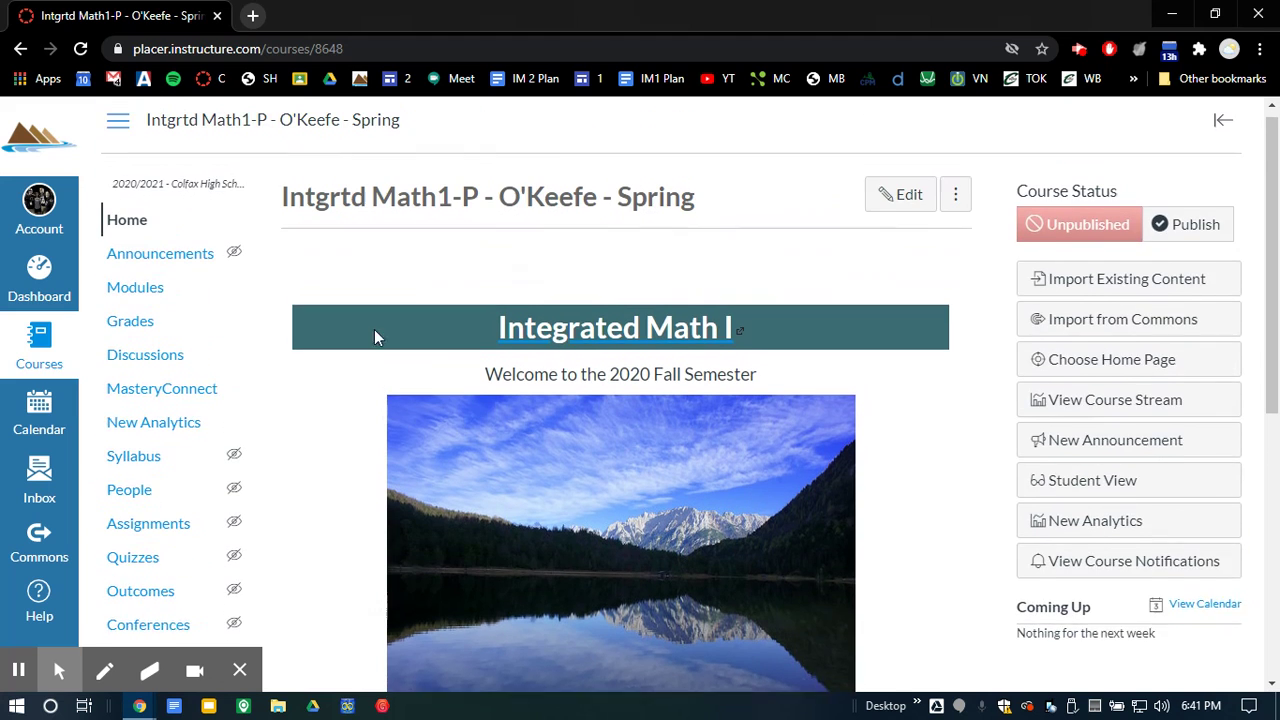
scroll(374, 329, up, 1)
click(160, 305)
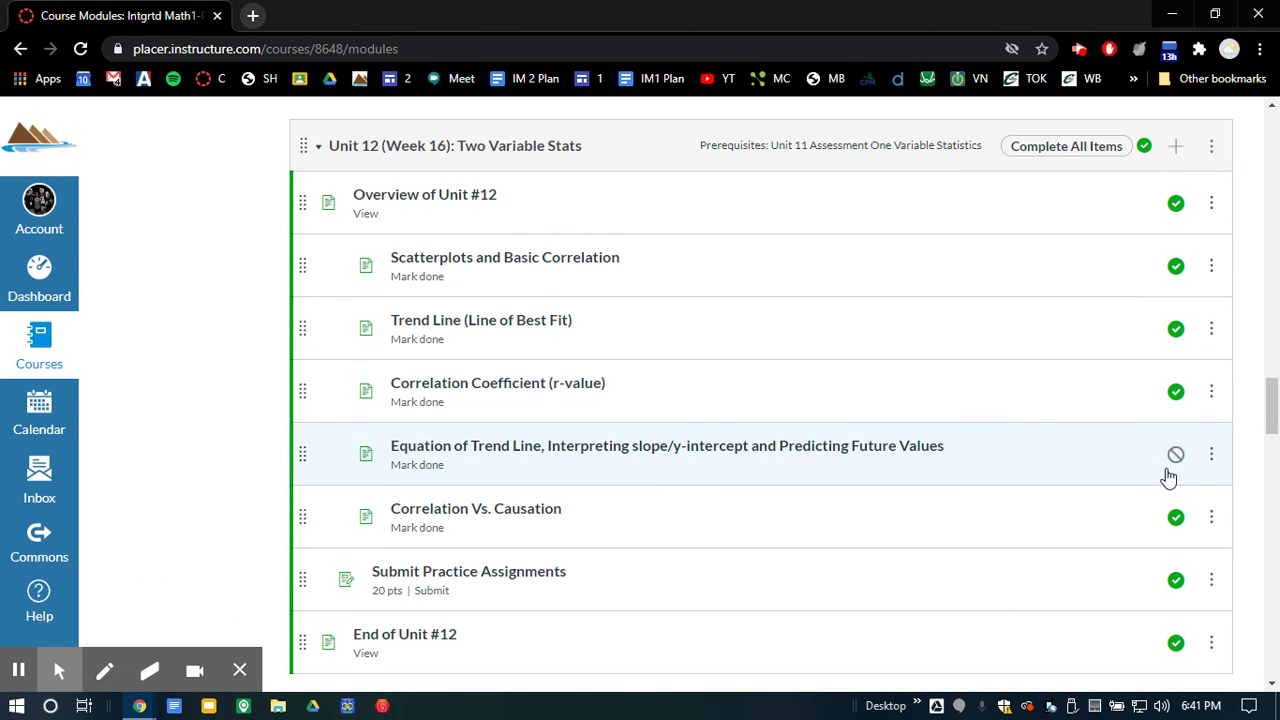
Unpublish the entire Unit 12 (Week 16): Two Variable Stats module and publish it again
click(1145, 149)
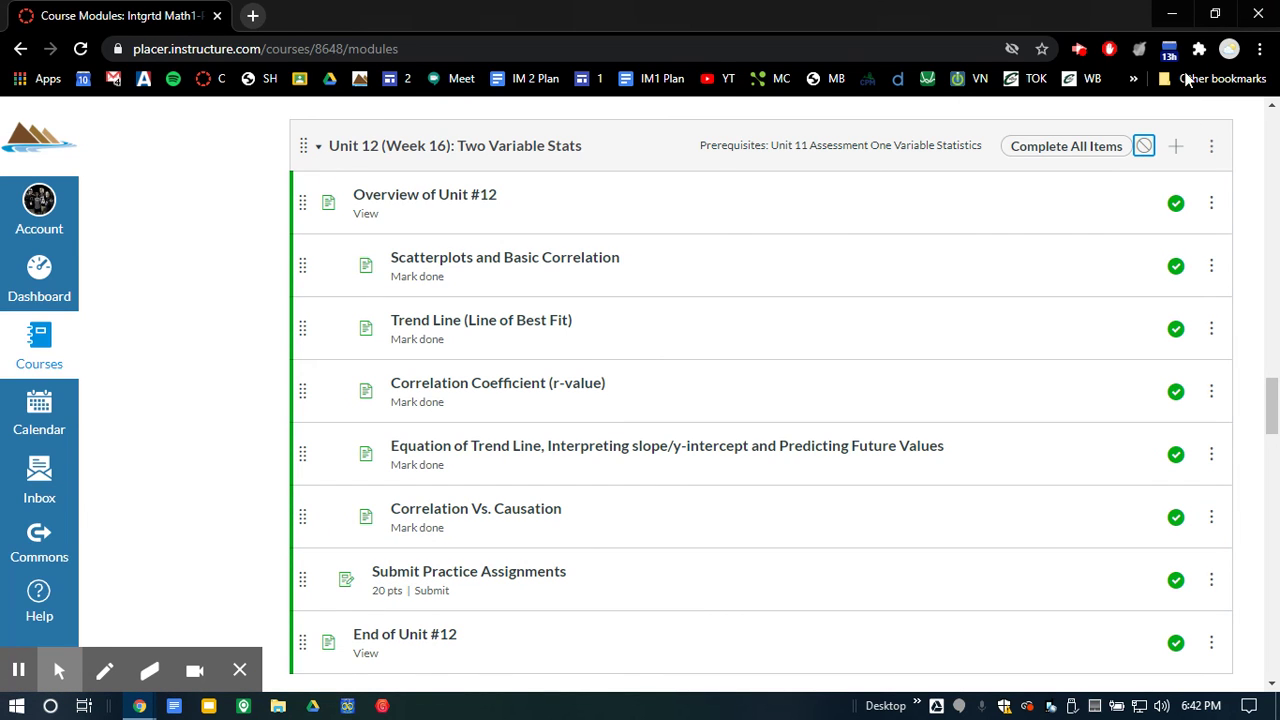
click(1138, 154)
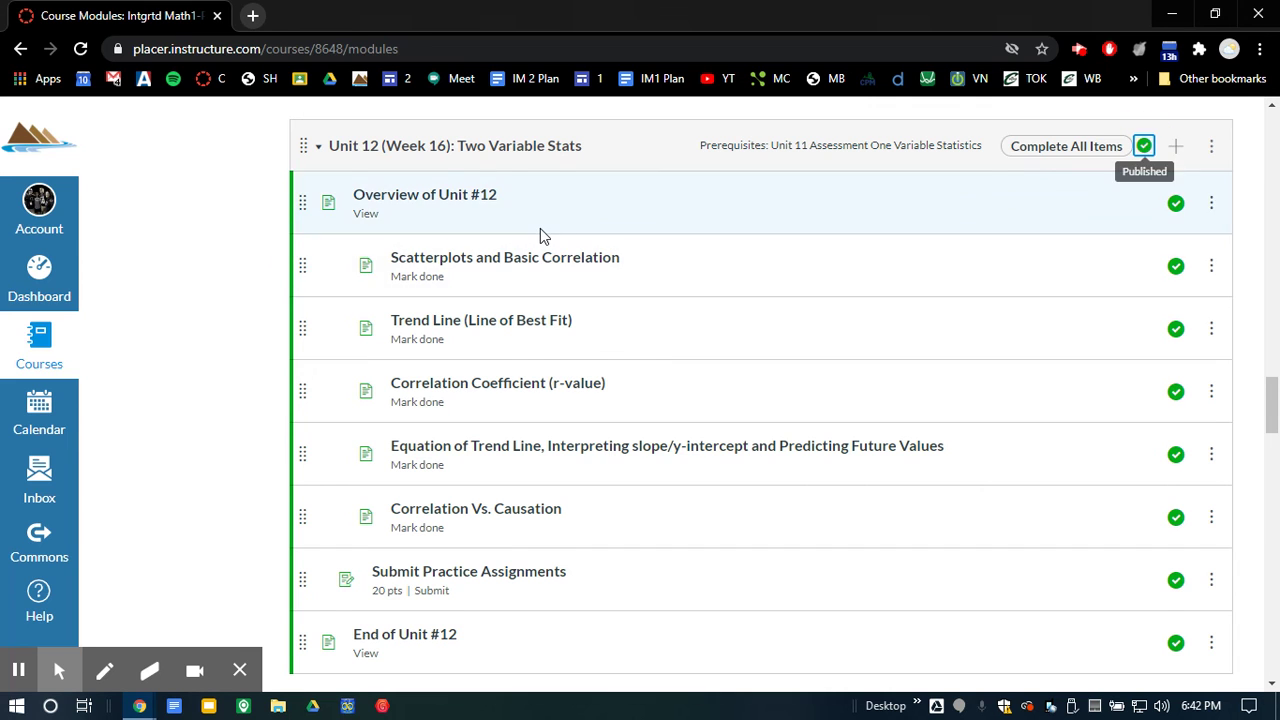
Review the publish status of the modules from Unit 12 back to Orientation (Week 1): Your Journey Begins Here!
scroll(540, 230, up, 4)
scroll(540, 238, up, 5)
scroll(1040, 292, up, 8)
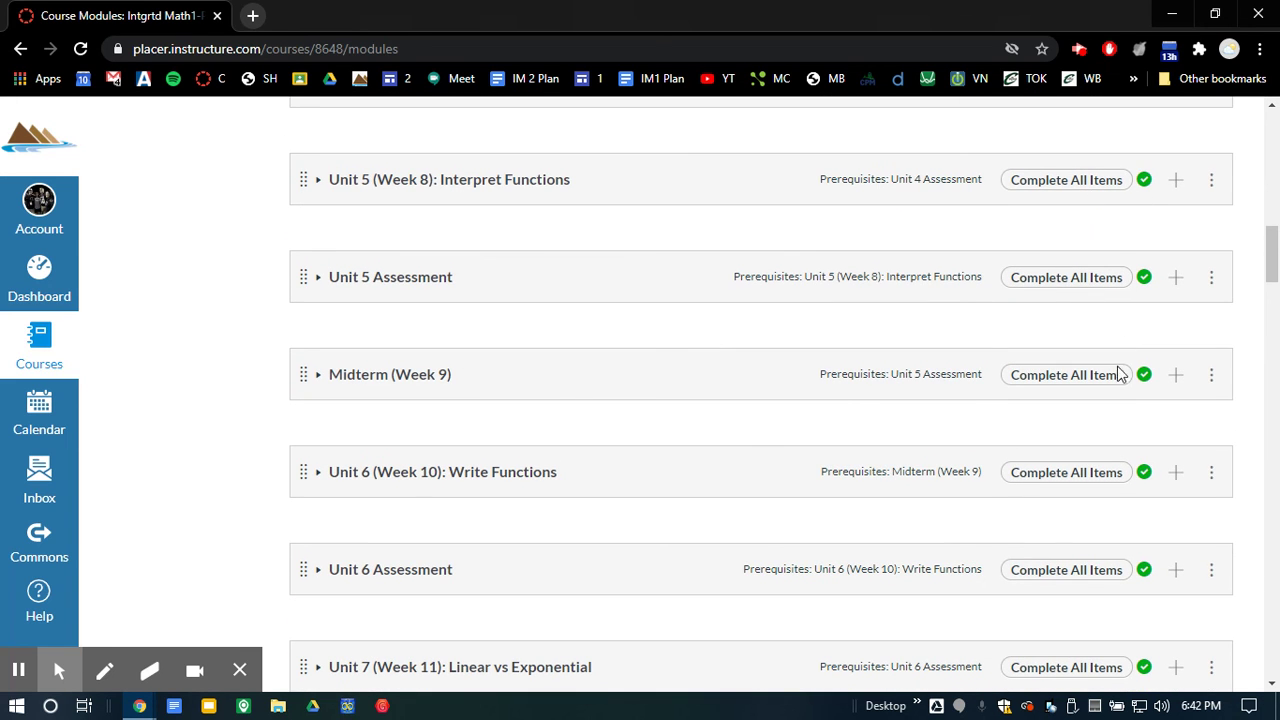
scroll(408, 319, up, 8)
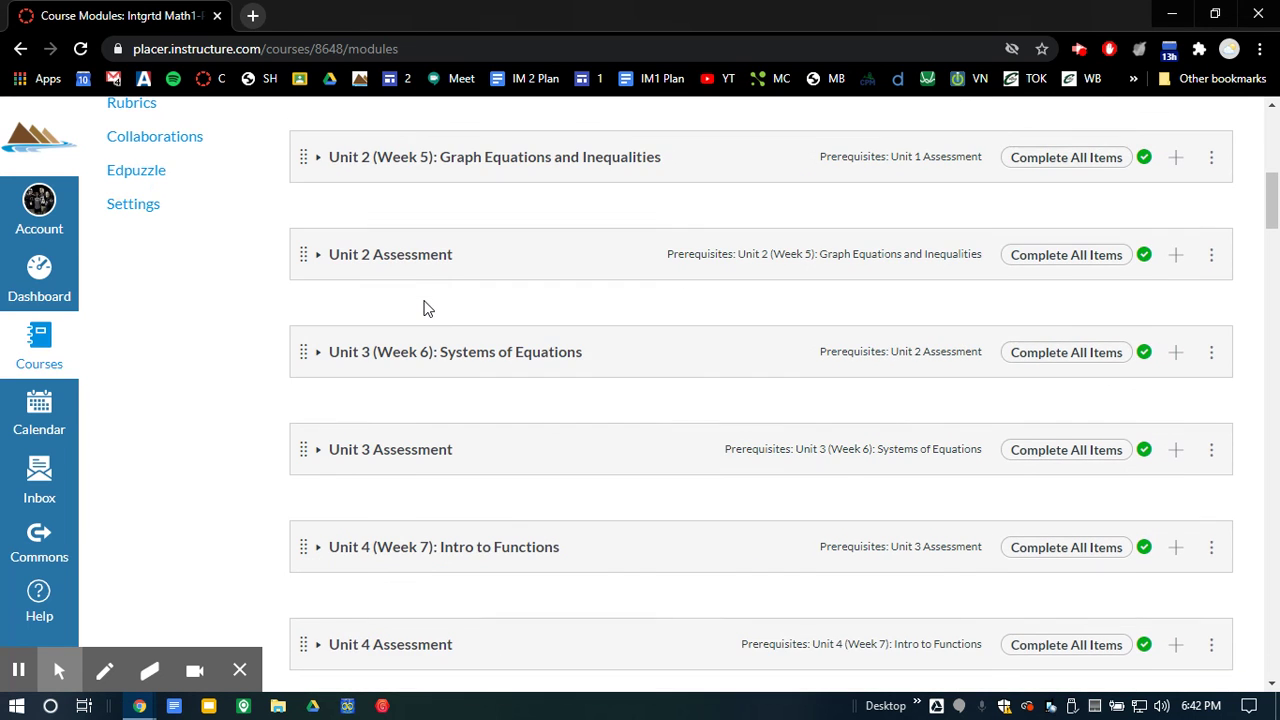
scroll(383, 200, up, 4)
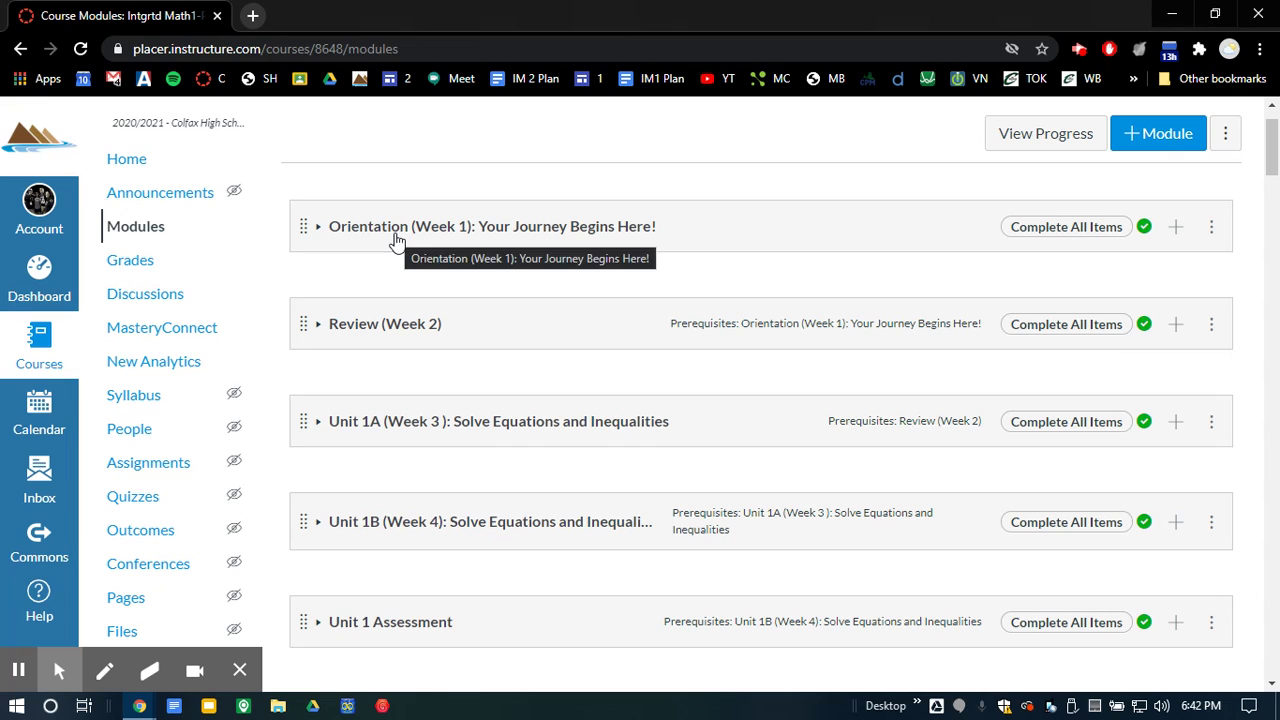
click(1144, 228)
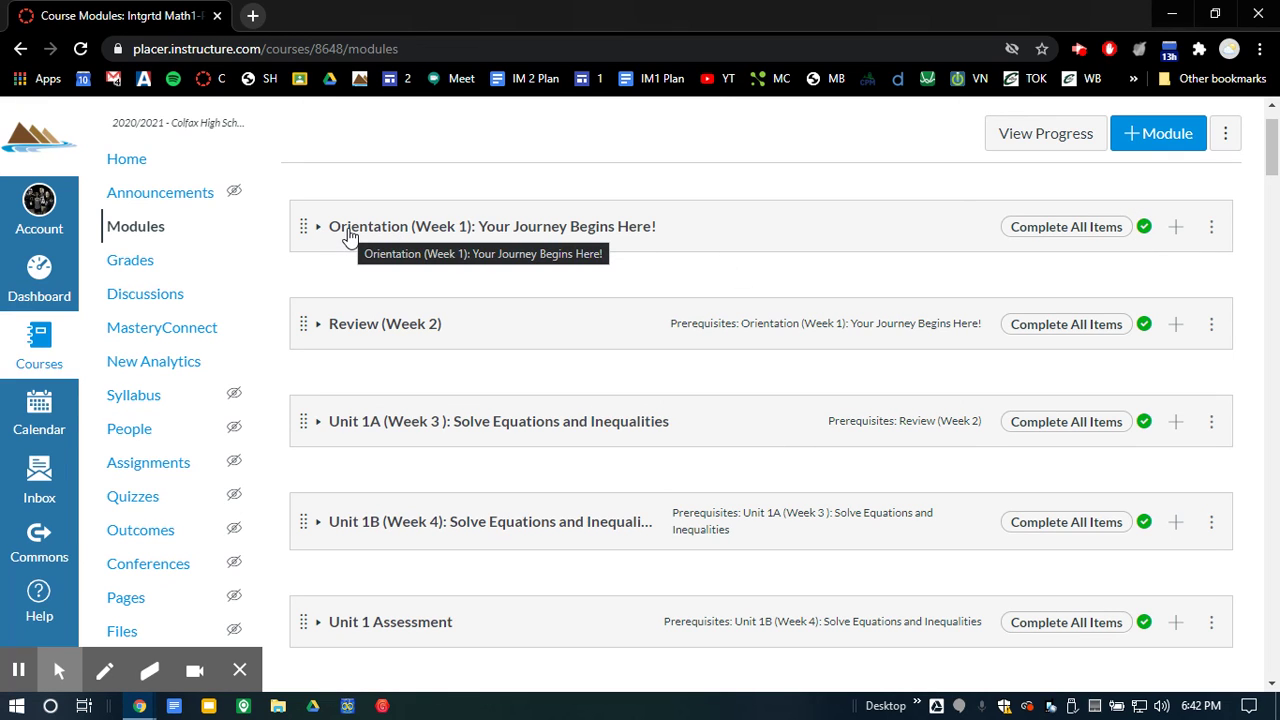
click(52, 655)
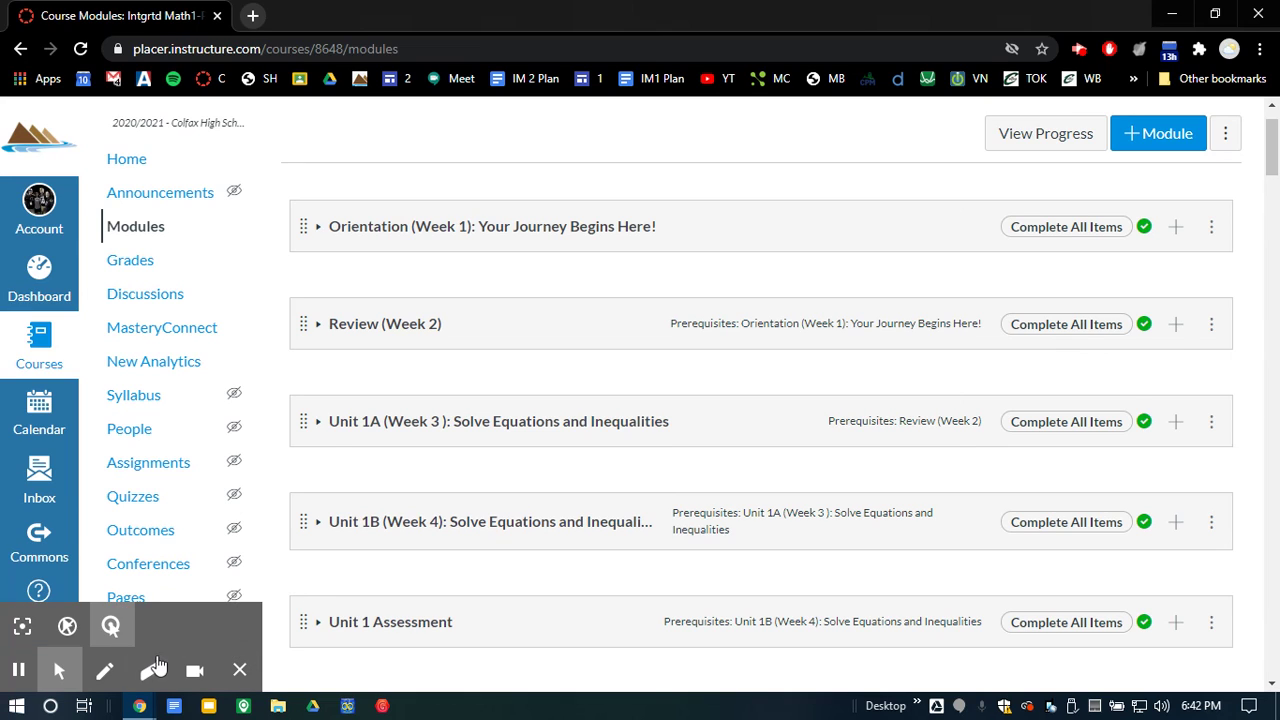